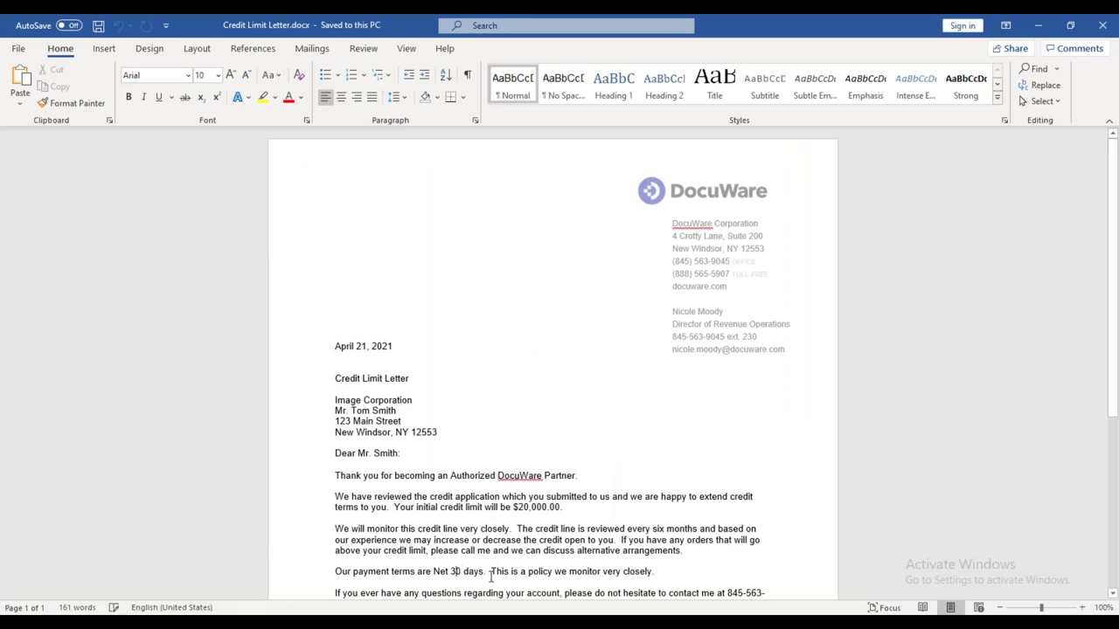
- Change the payment terms in the credit limit letter to Net 15 days and save the document
{"action": "key", "text": "BackSpace"}
{"action": "key", "text": "BackSpace"}
{"action": "type", "text": "15"}
{"action": "left_click", "coordinate": [98, 27]}
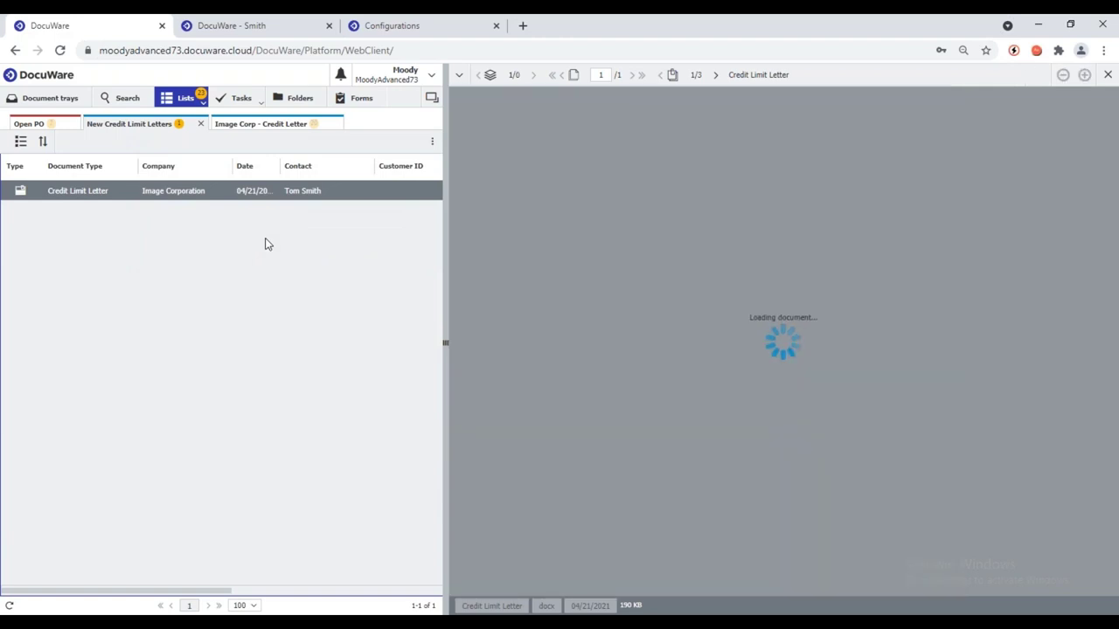
- Place the Signature Stamp on the Credit Limit Letter below "Best regards" and authorize it with the account password
{"action": "scroll", "coordinate": [656, 224], "scroll_direction": "down", "scroll_amount": 1}
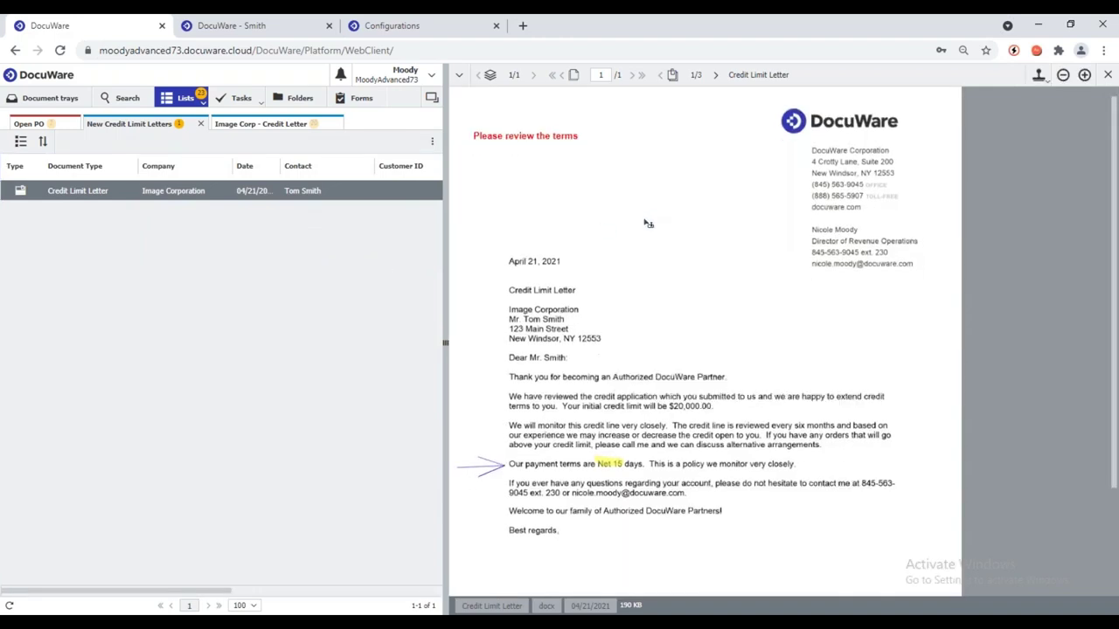
{"action": "left_click", "coordinate": [1039, 75]}
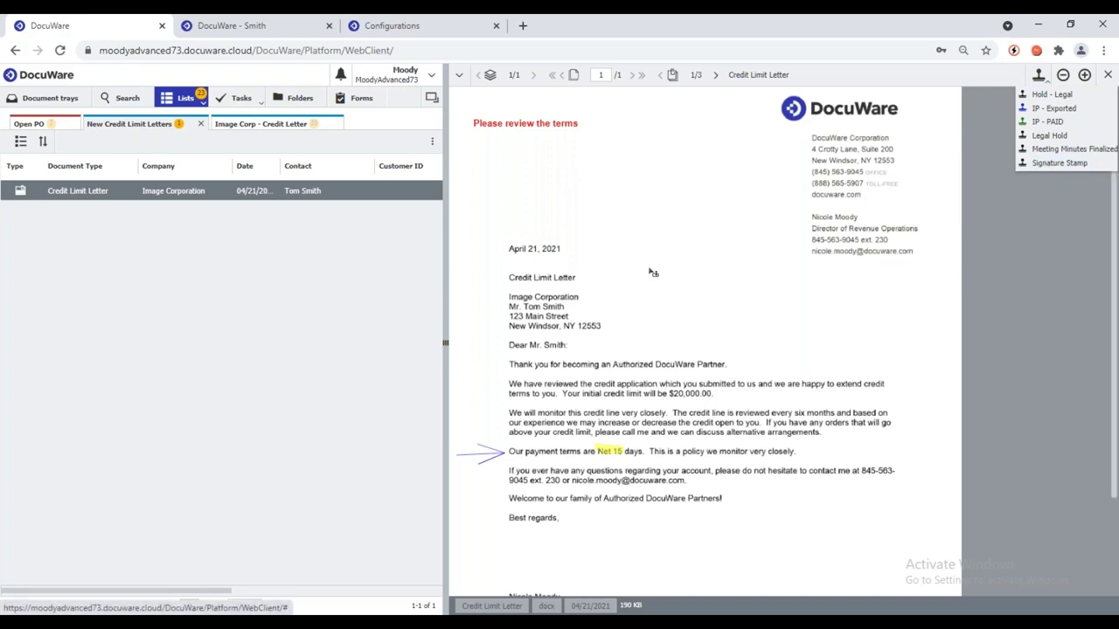
{"action": "scroll", "coordinate": [653, 273], "scroll_direction": "down", "scroll_amount": 1}
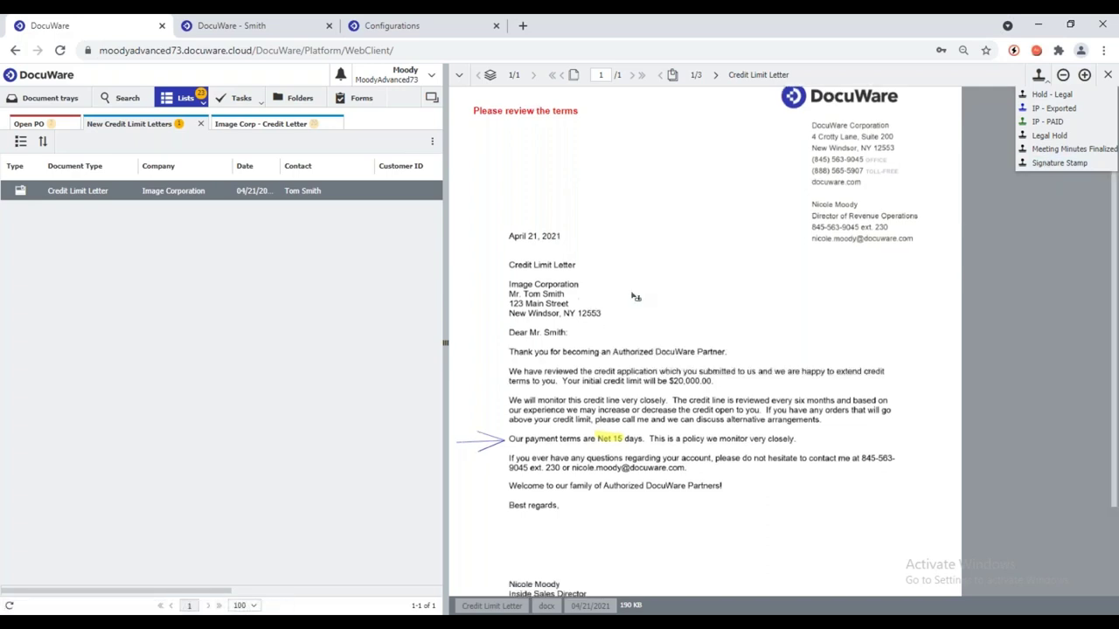
{"action": "left_click", "coordinate": [1060, 163]}
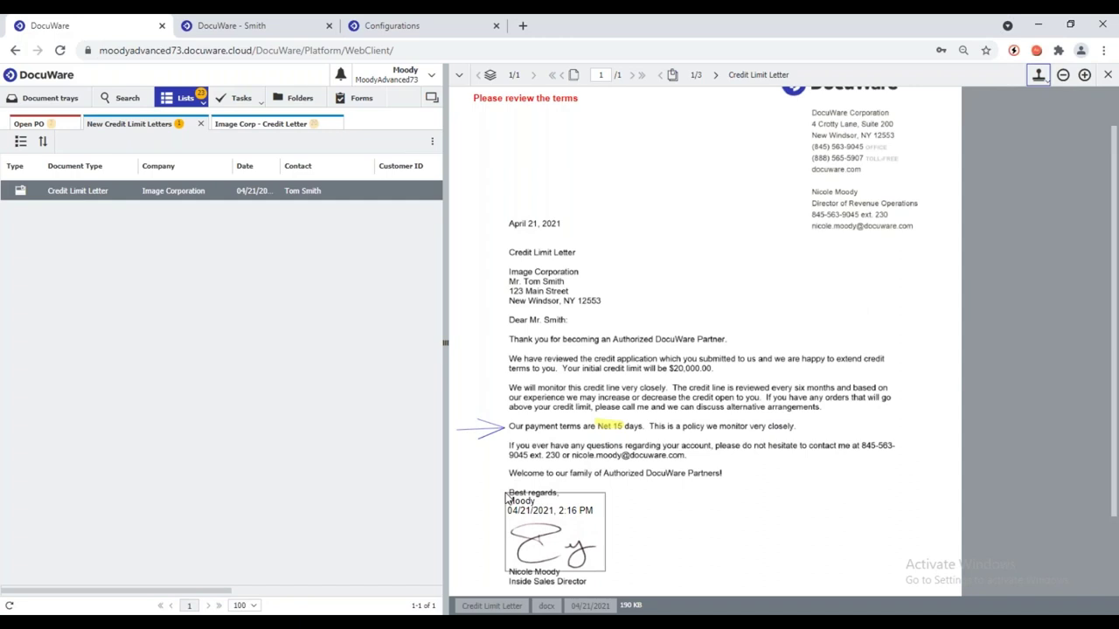
{"action": "left_click", "coordinate": [507, 460]}
{"action": "type", "text": "*"}
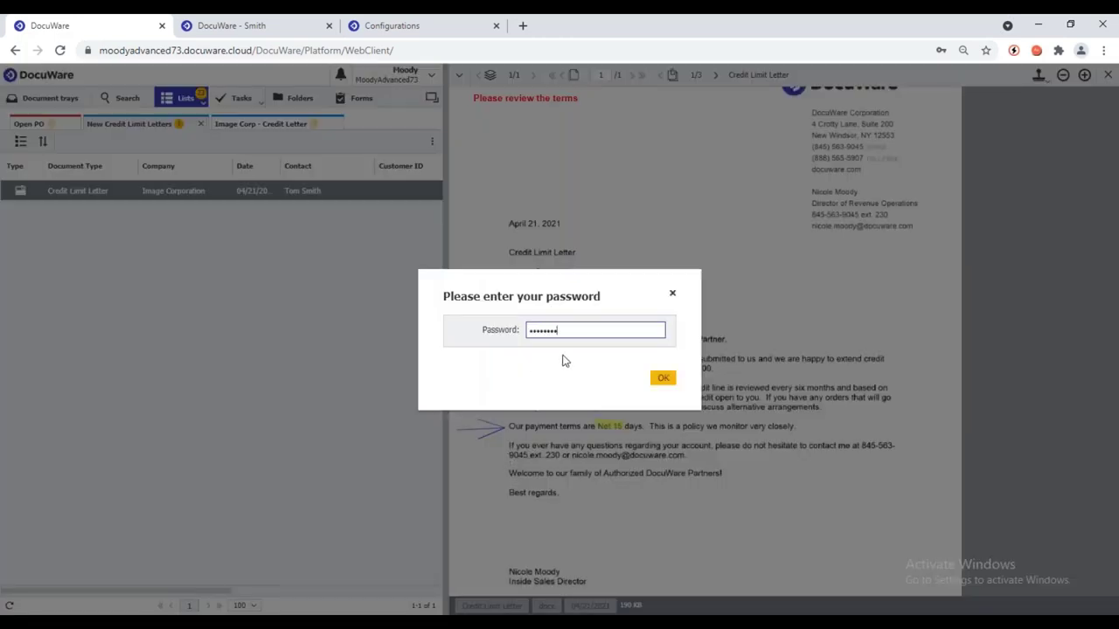
{"action": "left_click", "coordinate": [663, 379]}
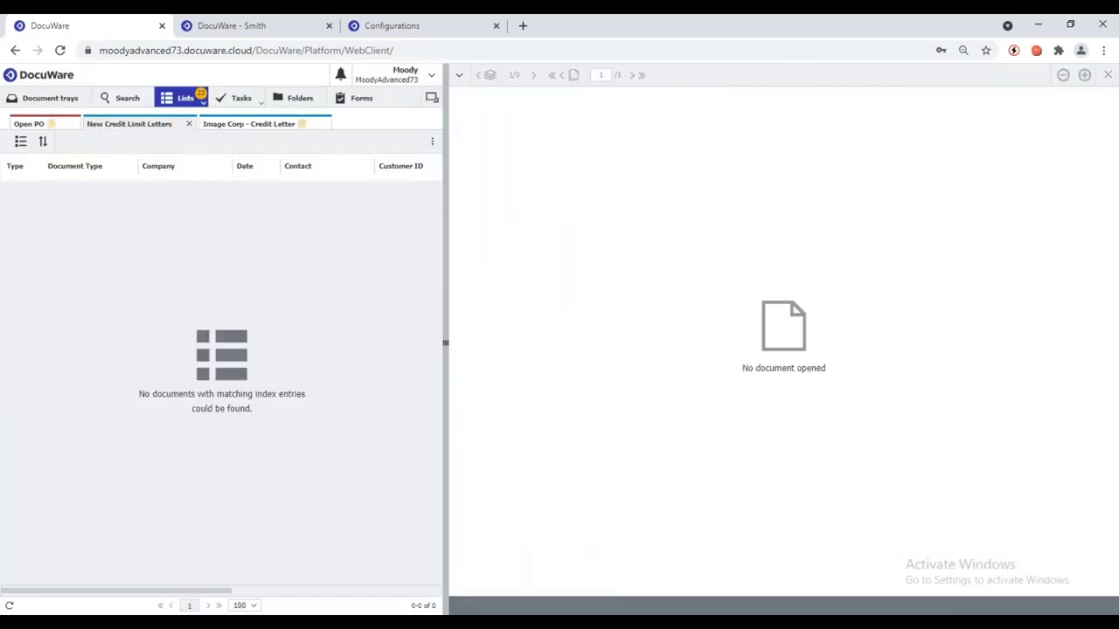
- Refresh the document search results and open the newest Image Corporation credit limit letter in the viewer
{"action": "left_click", "coordinate": [127, 100]}
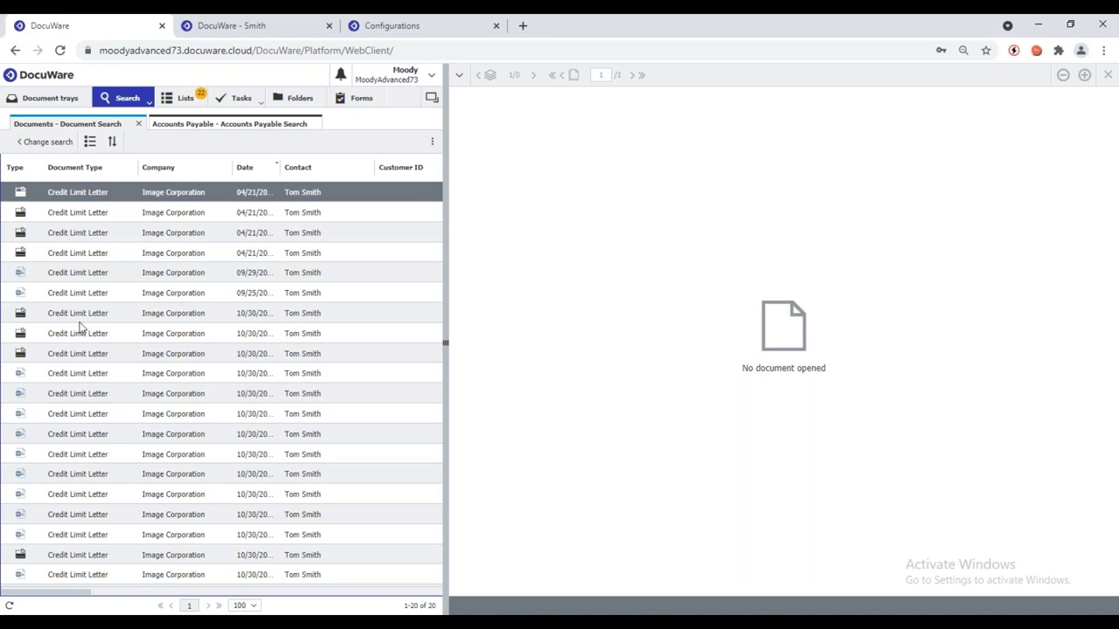
{"action": "left_click", "coordinate": [9, 605]}
{"action": "right_click", "coordinate": [210, 197]}
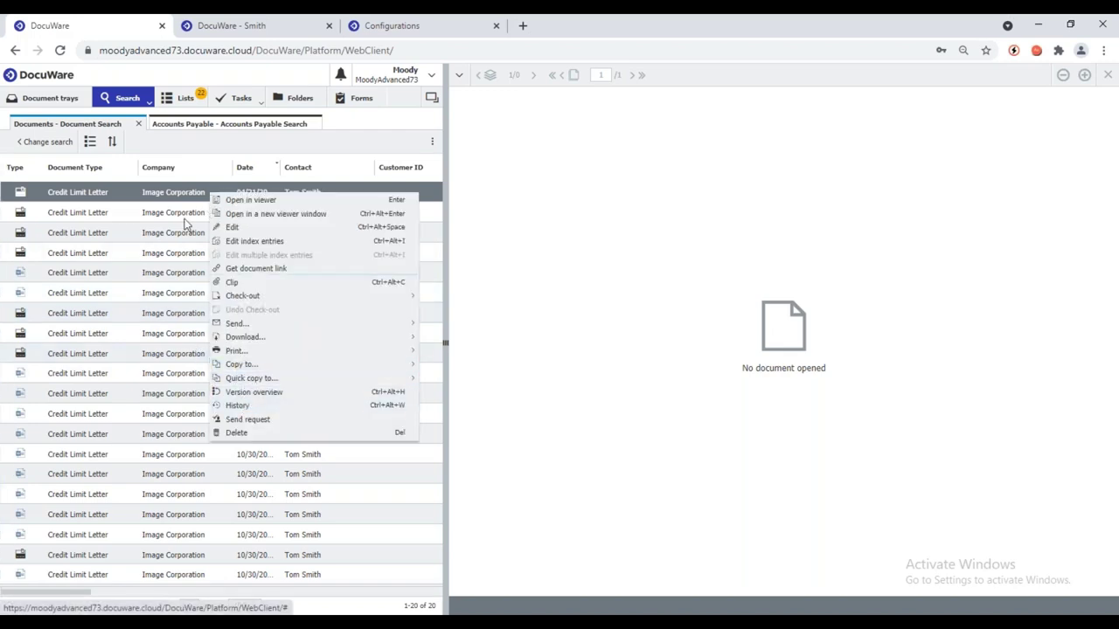
{"action": "double_click", "coordinate": [180, 193]}
- Examine the changed properties of both Edit Index Data events in the letter's document history and close the history
{"action": "right_click", "coordinate": [180, 193]}
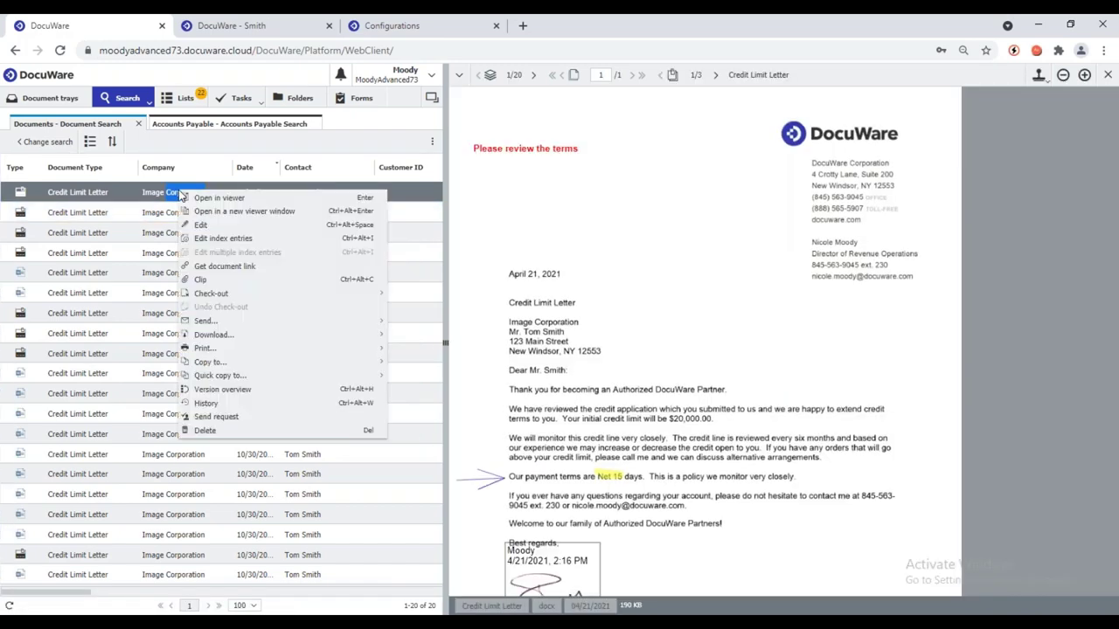
{"action": "left_click", "coordinate": [208, 404]}
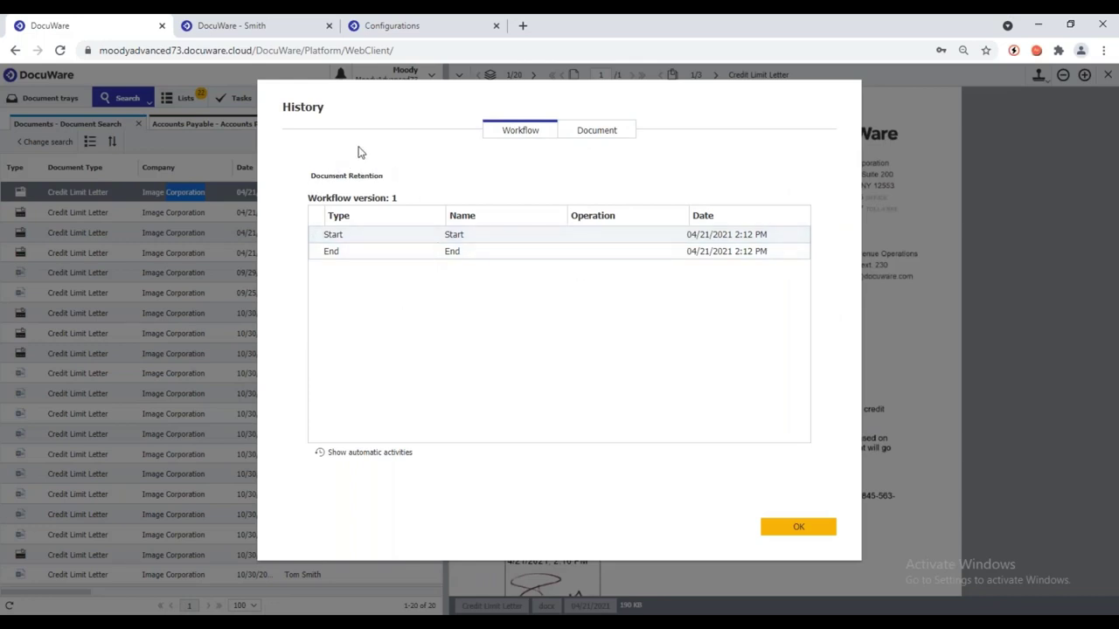
{"action": "left_click", "coordinate": [585, 131]}
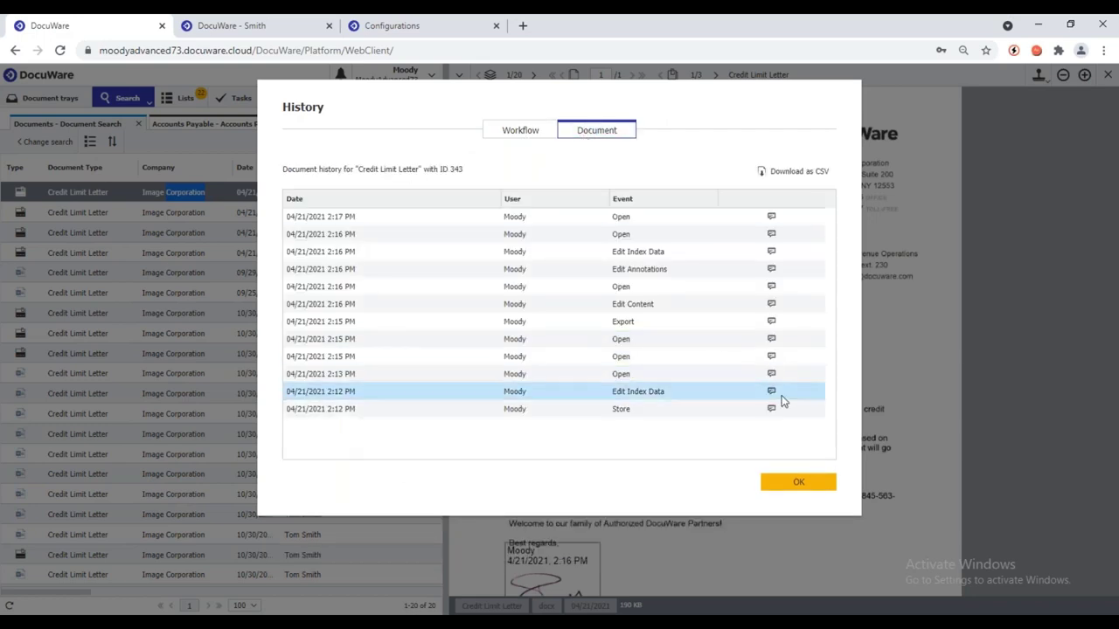
{"action": "left_click", "coordinate": [772, 392]}
{"action": "left_click", "coordinate": [873, 389]}
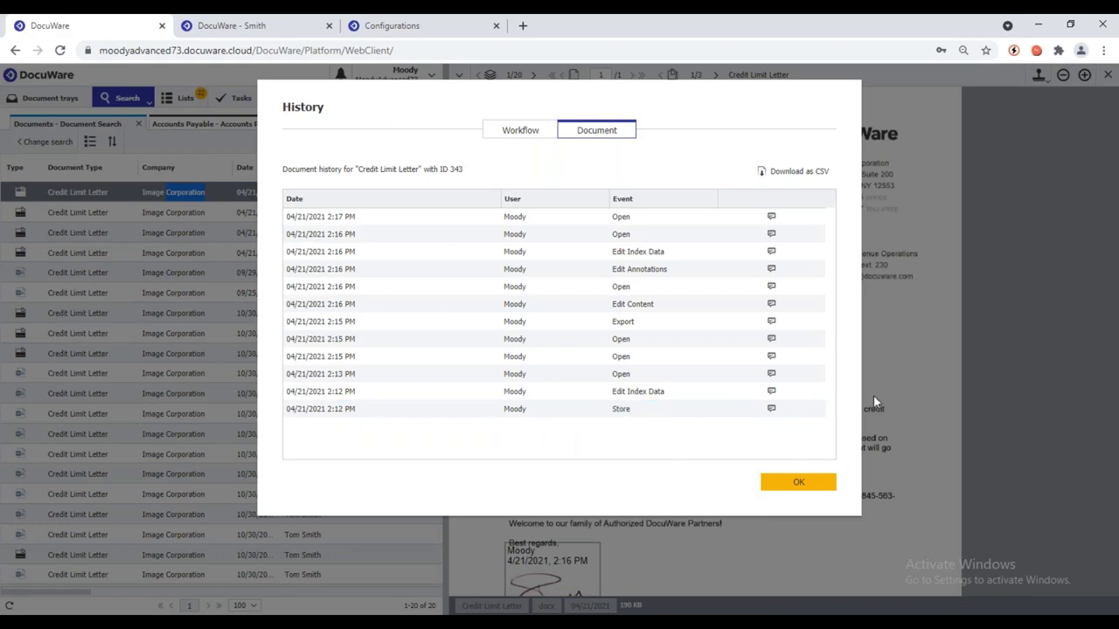
{"action": "left_click", "coordinate": [771, 253]}
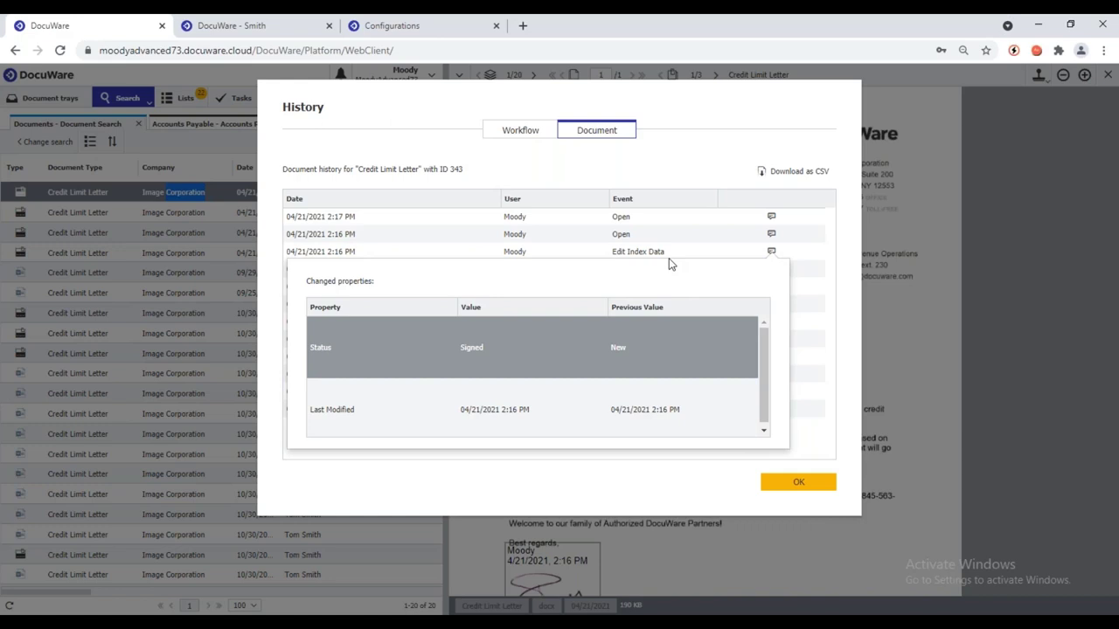
{"action": "left_click", "coordinate": [795, 482]}
- View versions 1.0 and 2.0 of the letter from its version overview, and close the overview and the document
{"action": "right_click", "coordinate": [279, 193]}
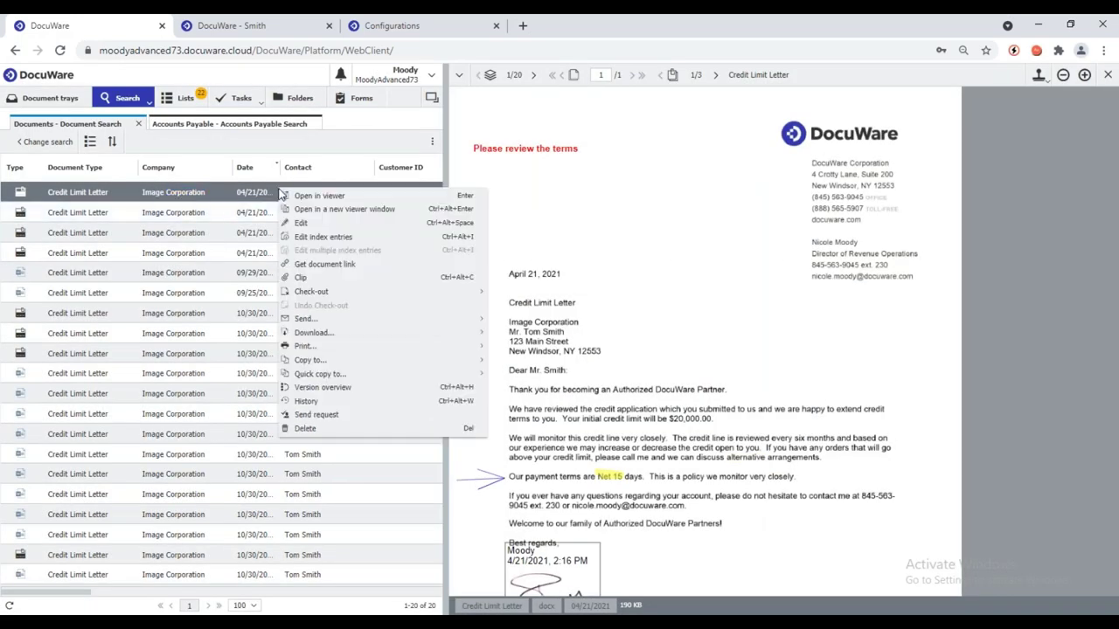
{"action": "left_click", "coordinate": [354, 390]}
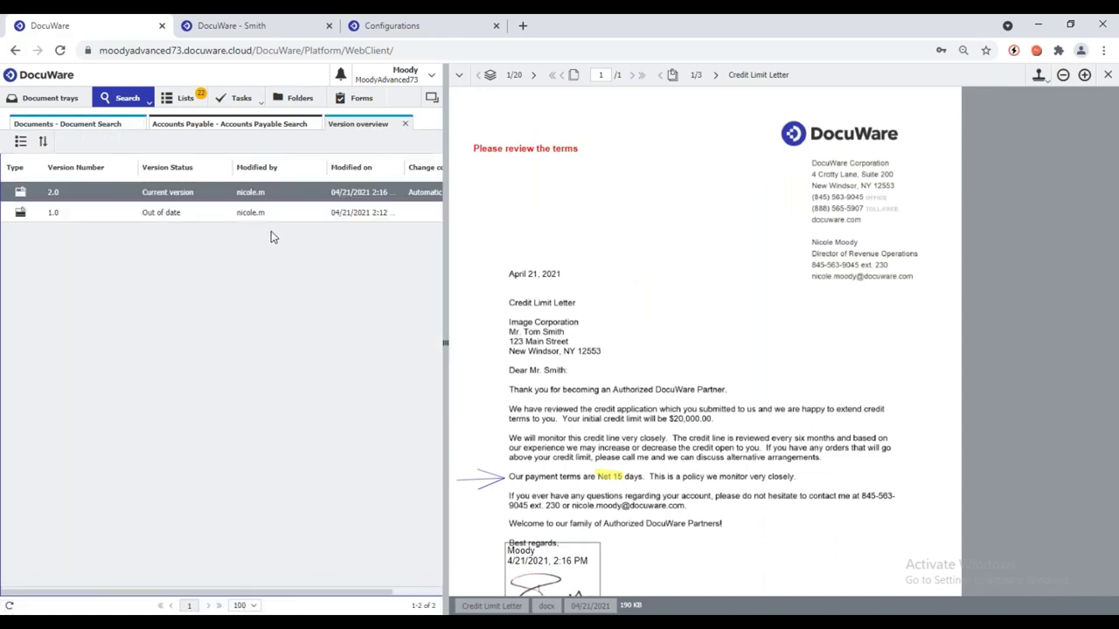
{"action": "double_click", "coordinate": [259, 218]}
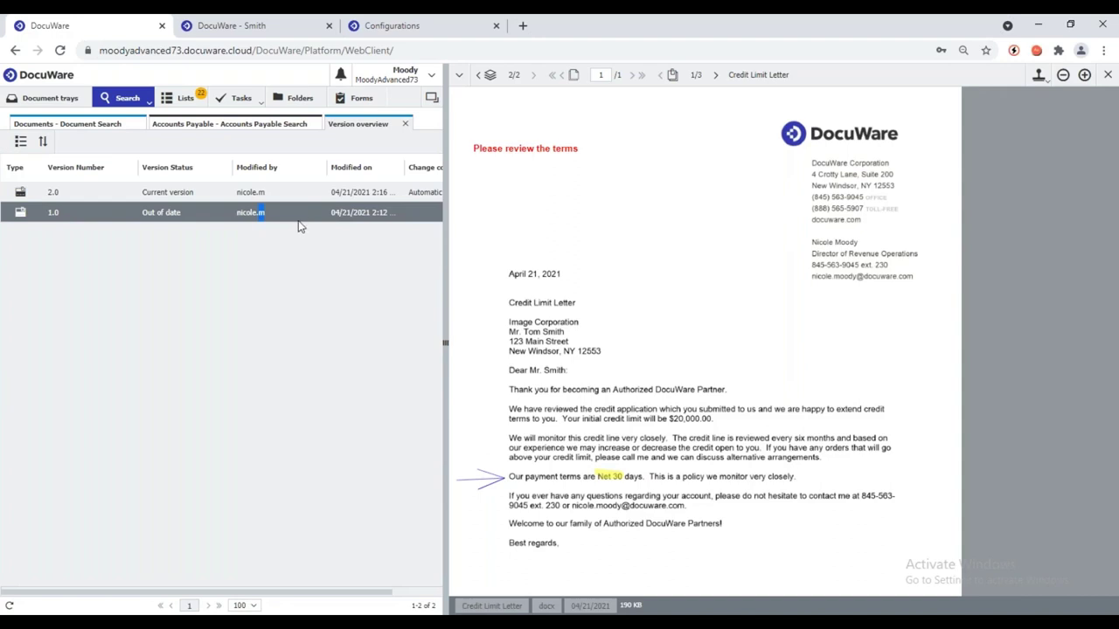
{"action": "left_click", "coordinate": [215, 193]}
{"action": "left_click", "coordinate": [215, 194]}
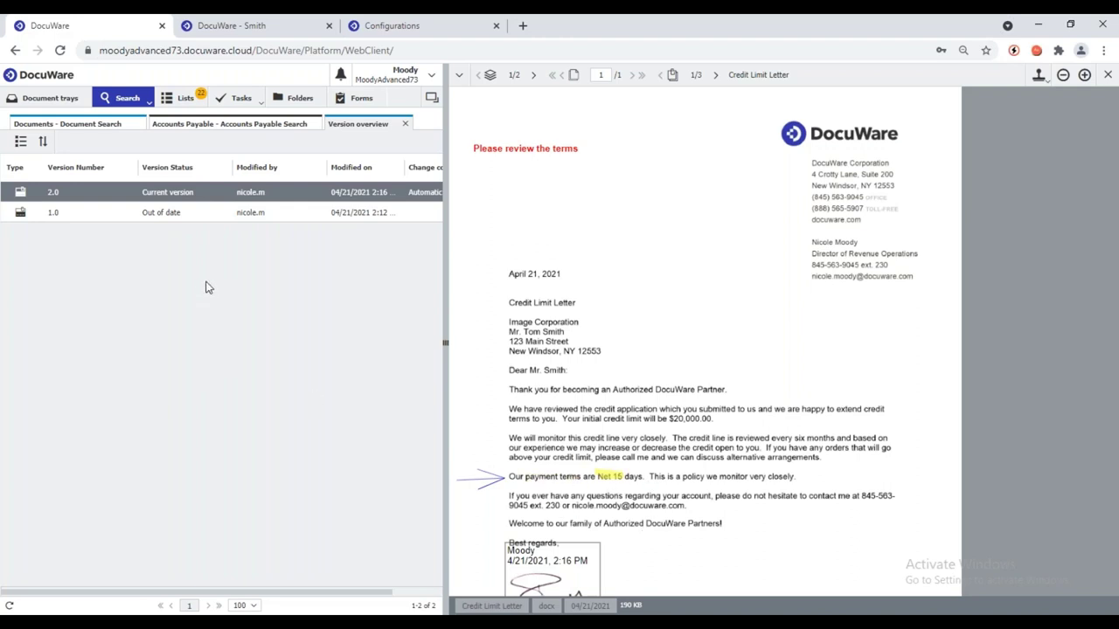
{"action": "left_click", "coordinate": [405, 125]}
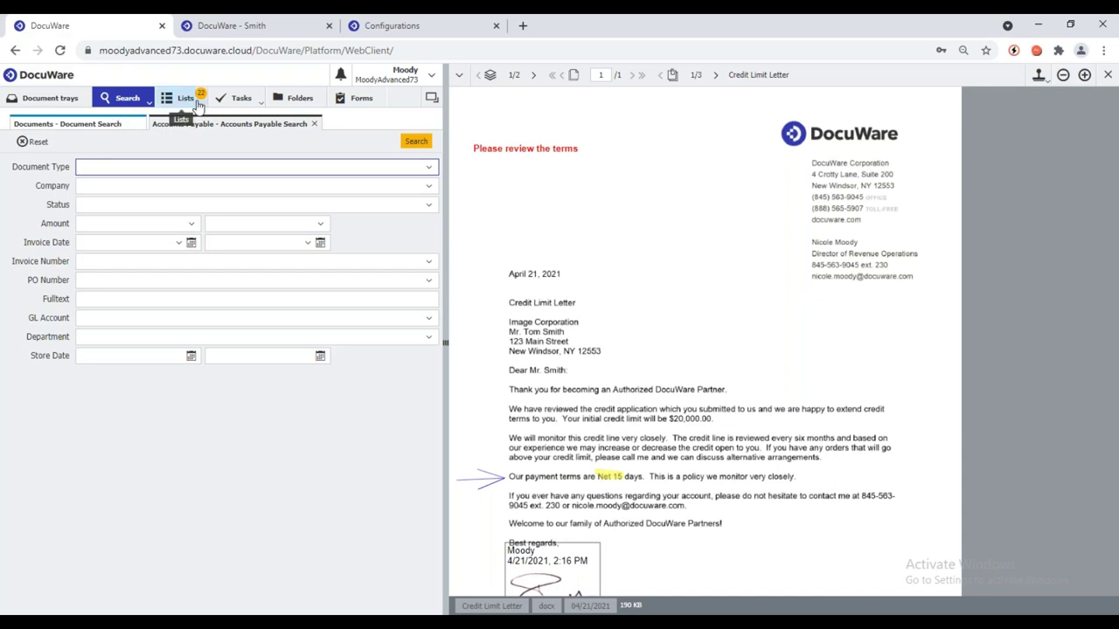
{"action": "left_click", "coordinate": [1108, 75]}
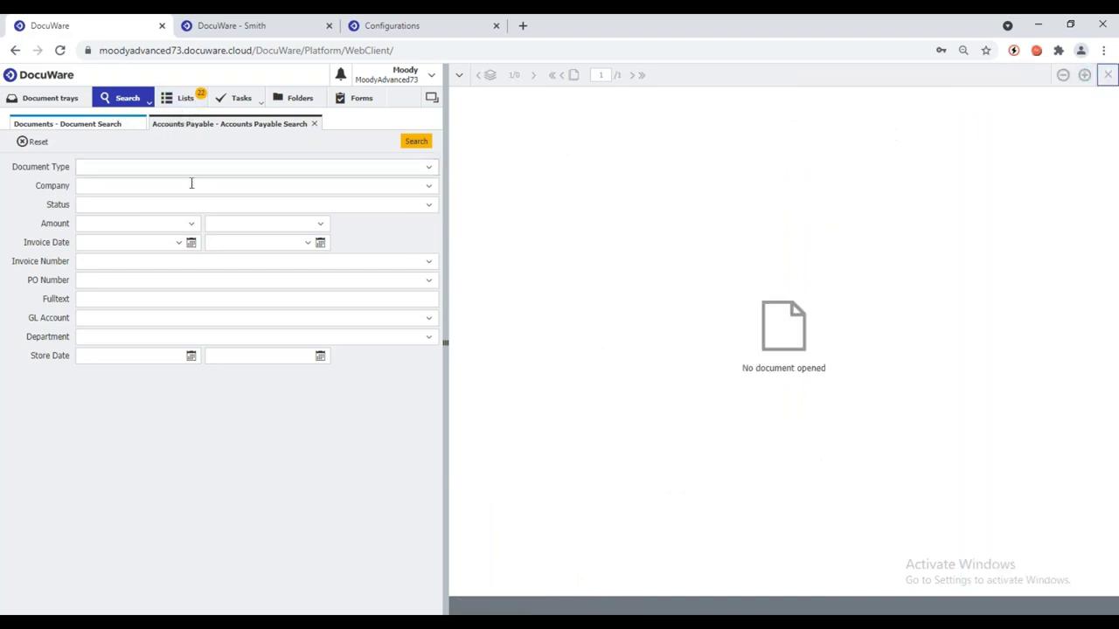
- Search Accounts Payable for documents with invoice dates from 01/01/2020 to 12/31/2020
{"action": "left_click", "coordinate": [80, 242]}
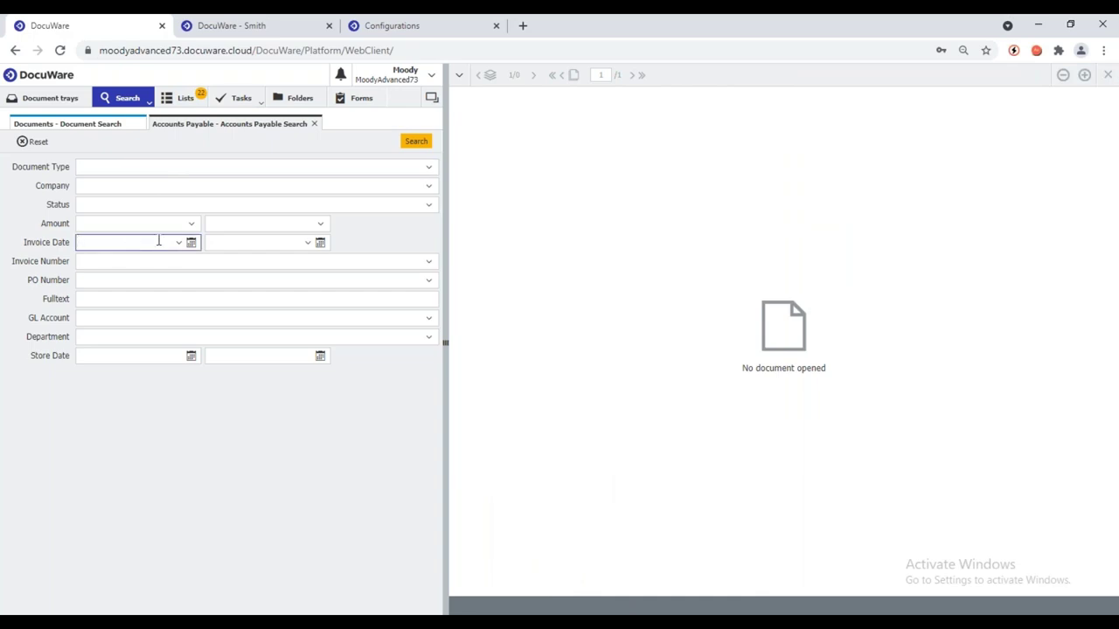
{"action": "type", "text": "01/01/2020"}
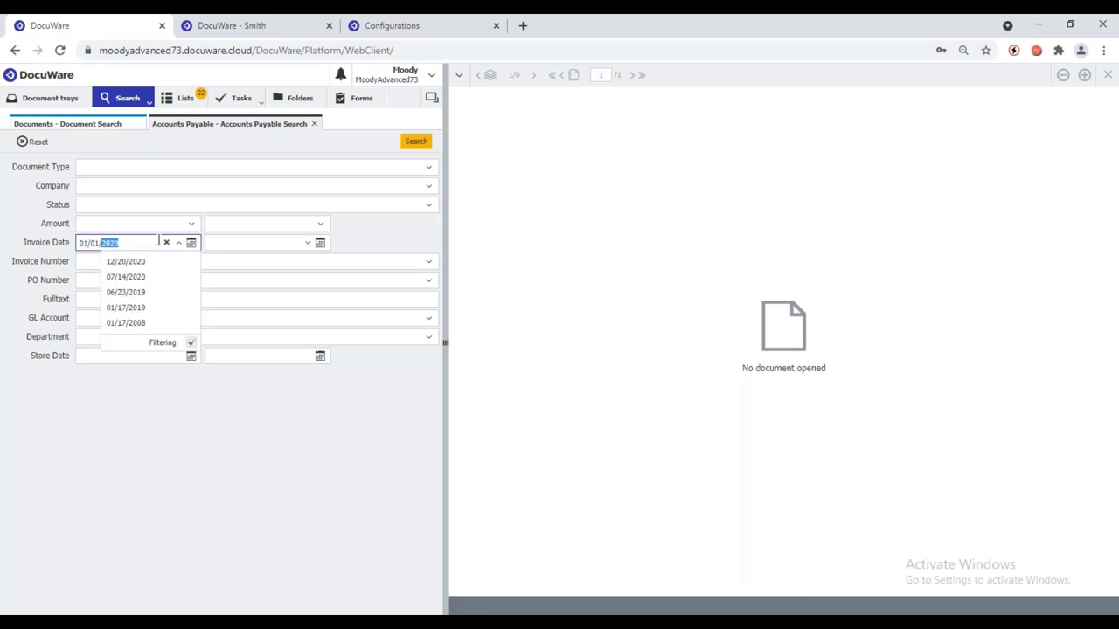
{"action": "key", "text": "Tab"}
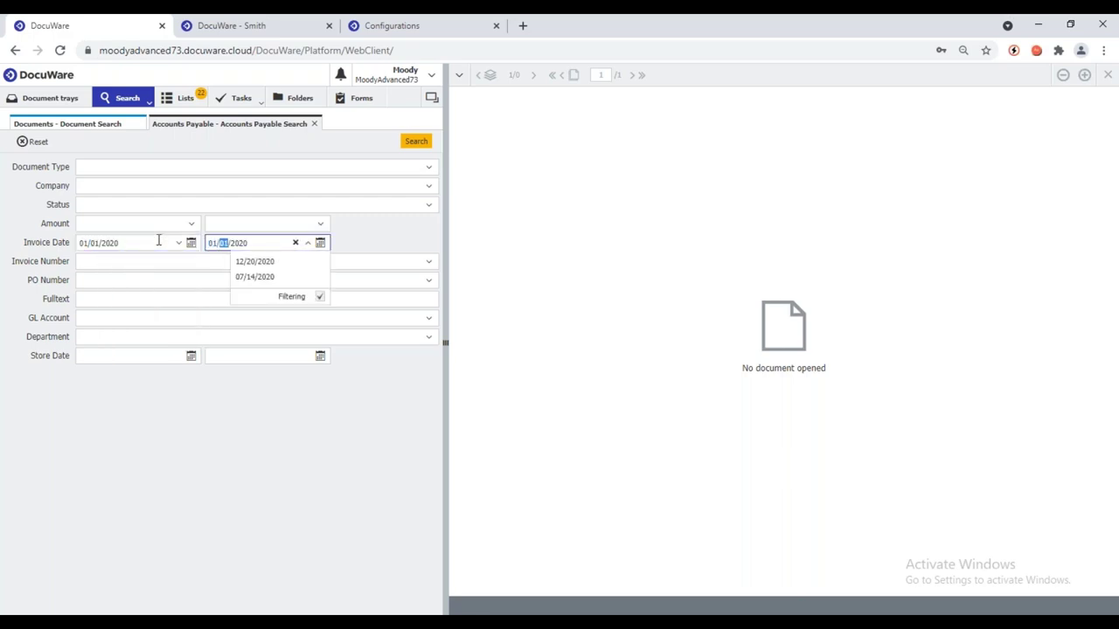
{"action": "type", "text": "12/31/"}
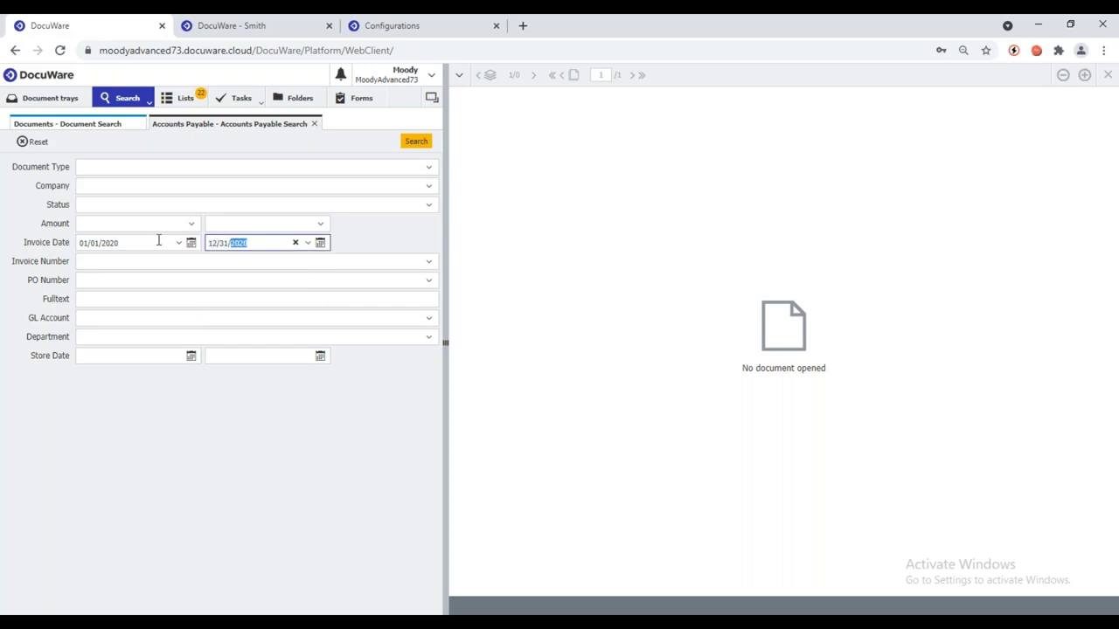
{"action": "left_click", "coordinate": [423, 142]}
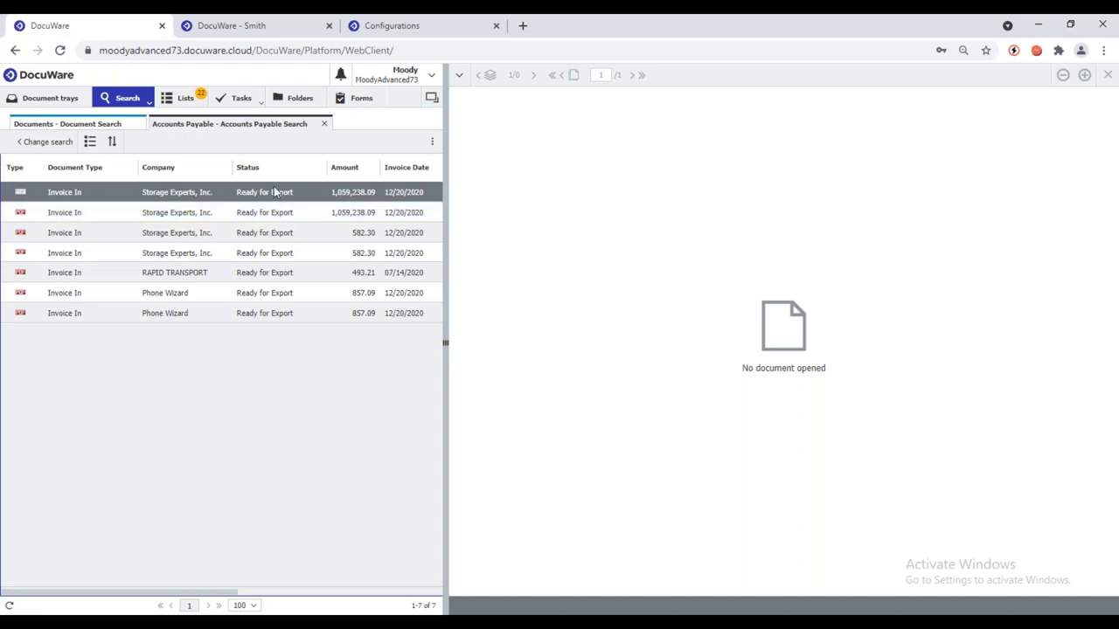
- Export all the found invoices as a DocuWare Request, saving the new request export under the name Invoices
{"action": "left_click", "coordinate": [237, 313], "text": "shift"}
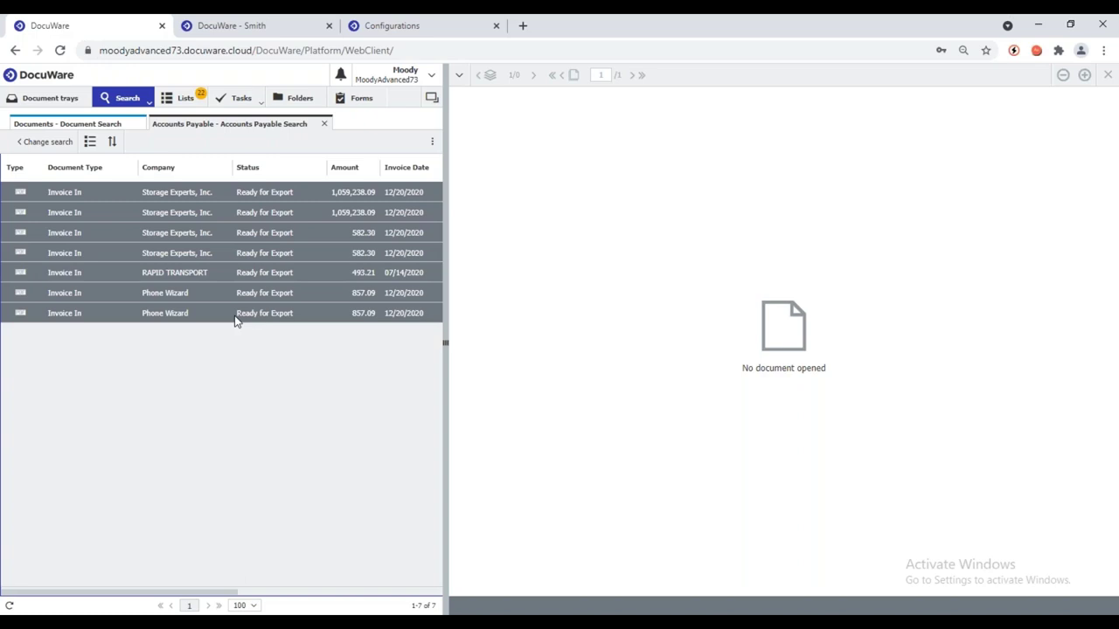
{"action": "left_click", "coordinate": [432, 142]}
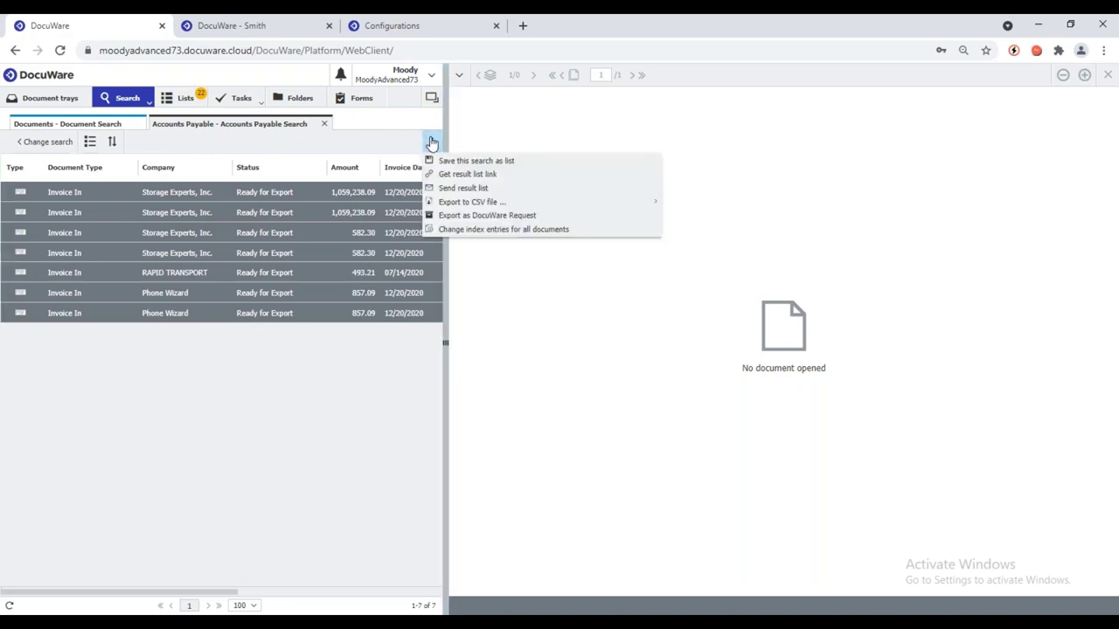
{"action": "left_click", "coordinate": [457, 216]}
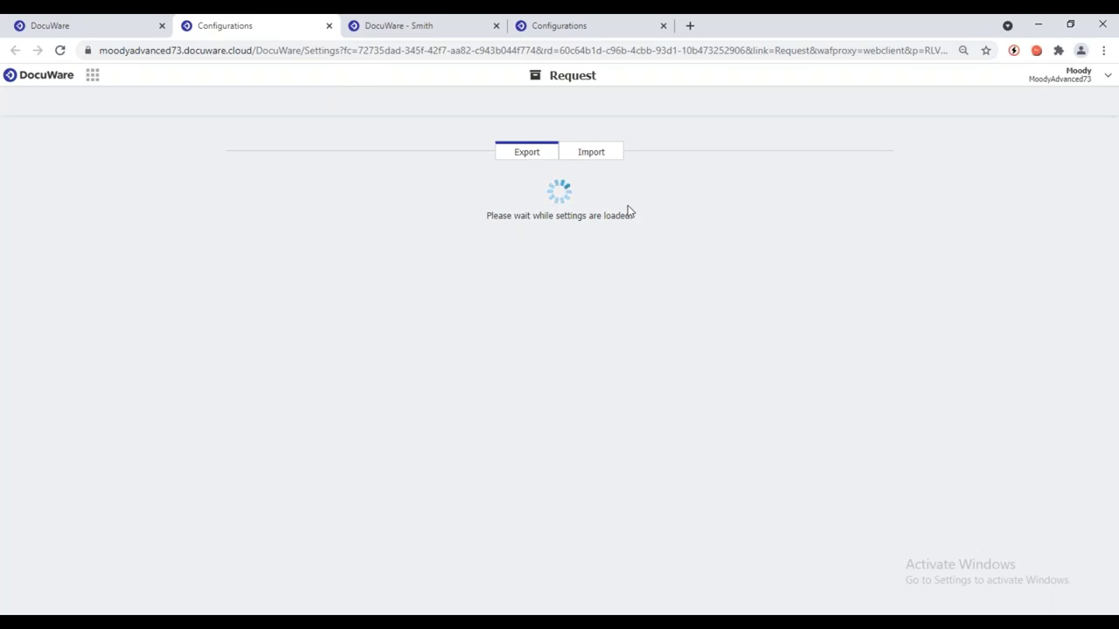
{"action": "left_click", "coordinate": [275, 178]}
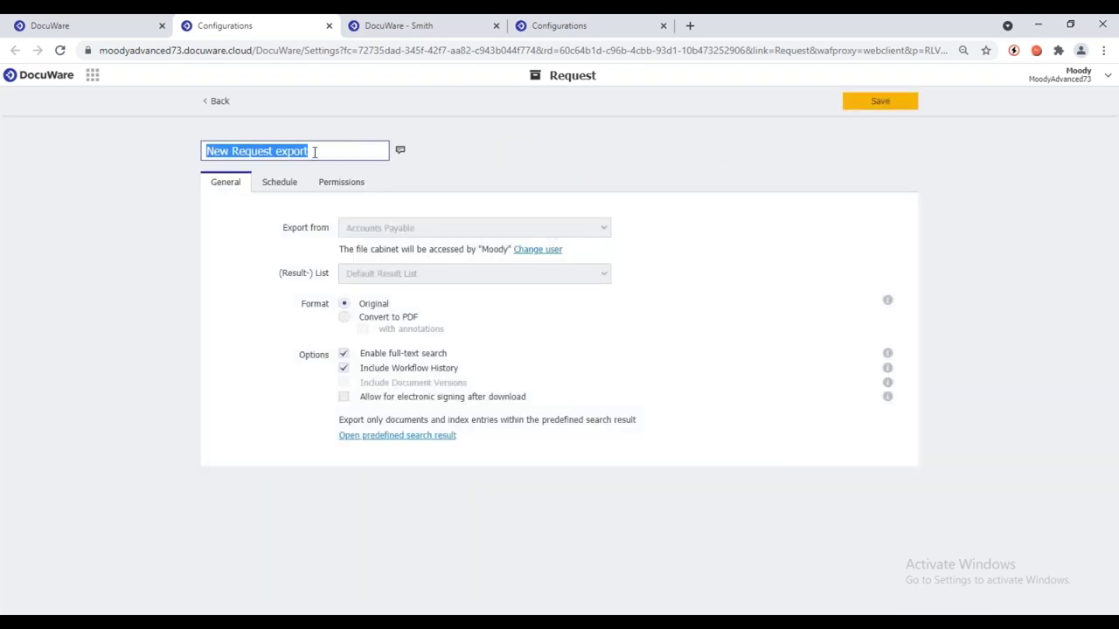
{"action": "type", "text": "Invoices"}
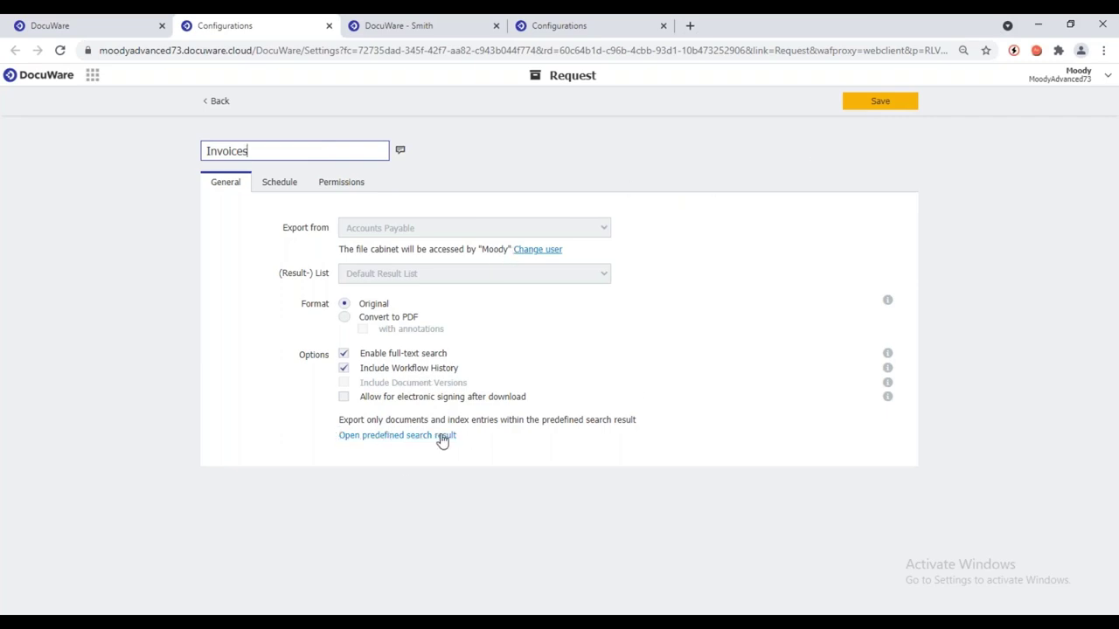
{"action": "left_click", "coordinate": [880, 102]}
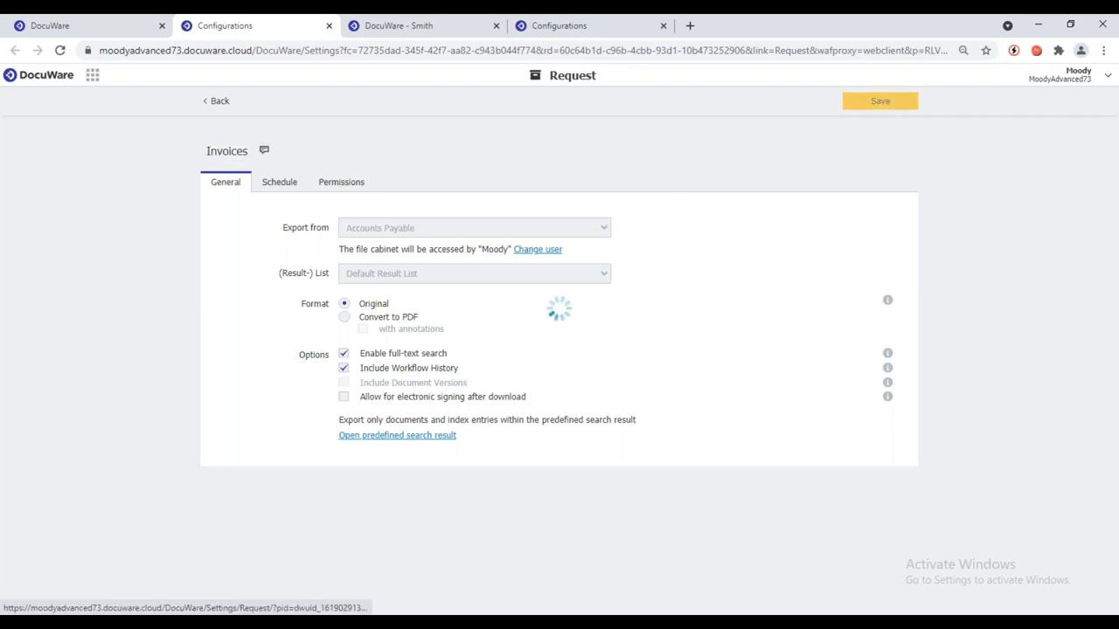
{"action": "left_click", "coordinate": [330, 29]}
- Download the finished Audit request export from the already open Configurations page and close the download page
{"action": "left_click", "coordinate": [386, 28]}
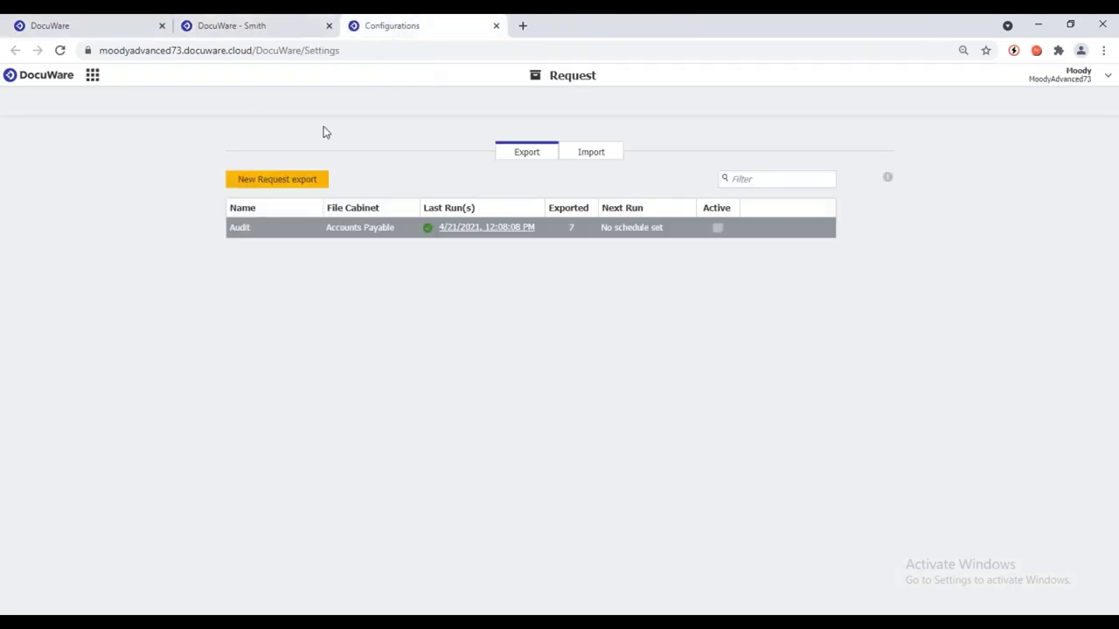
{"action": "mouse_move", "coordinate": [757, 236]}
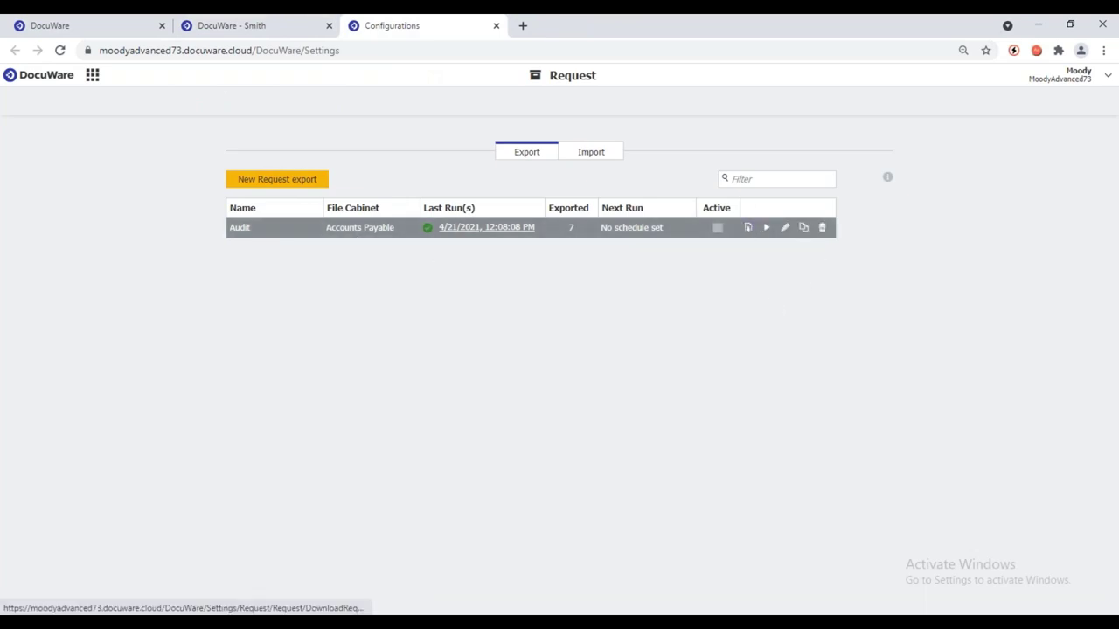
{"action": "left_click", "coordinate": [747, 229]}
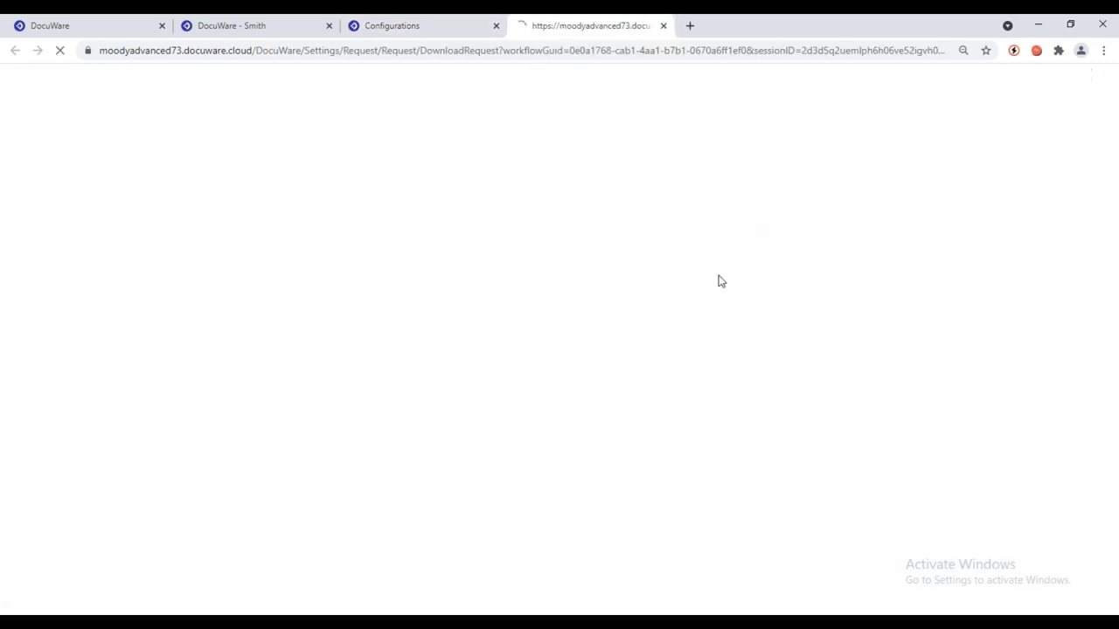
{"action": "left_click", "coordinate": [664, 26]}
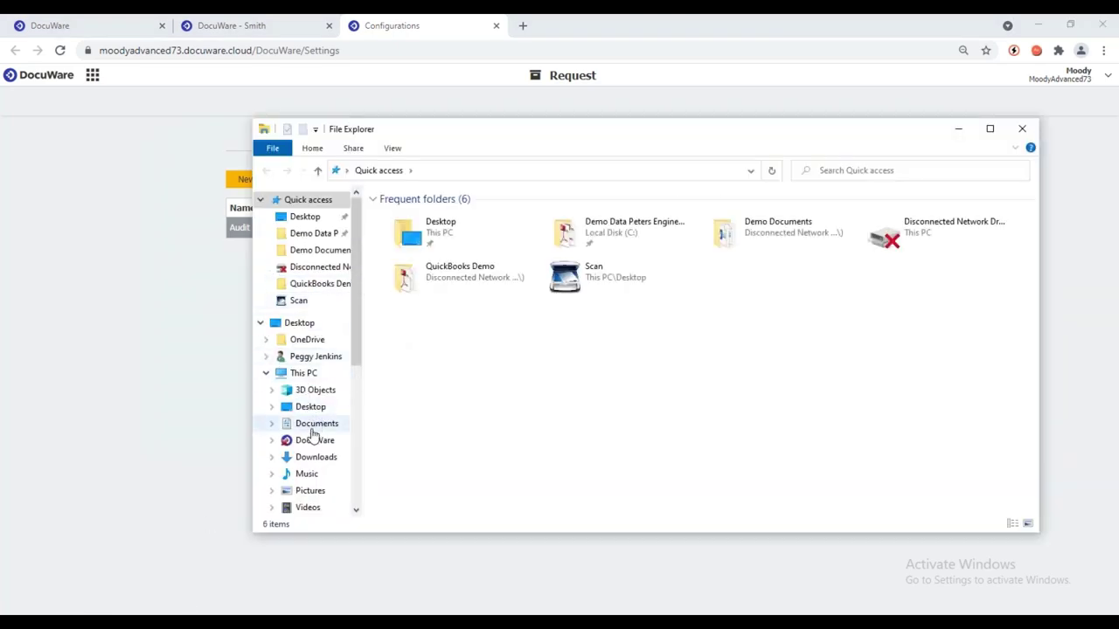
- Look at the downloaded 2021_04_21-16_09_Audit.zip in the Downloads folder, and uncover the desktop by minimizing File Explorer and shrinking the browser window
{"action": "left_click", "coordinate": [315, 457]}
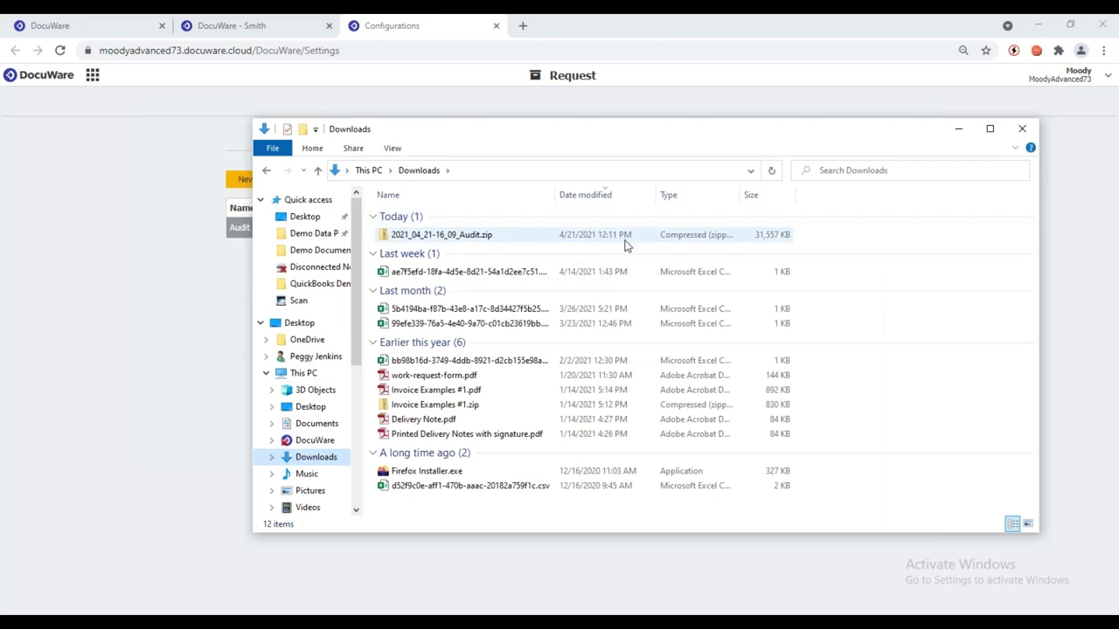
{"action": "left_click", "coordinate": [959, 129]}
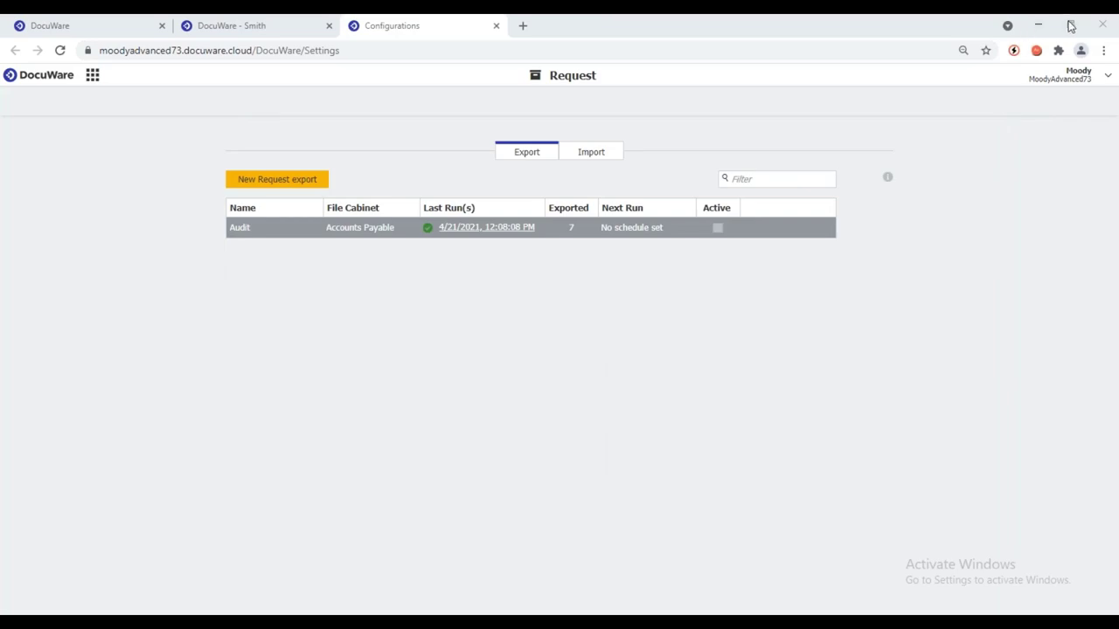
{"action": "left_click", "coordinate": [1070, 24]}
- Launch DocuWareRequest.exe from the DocuWare Request folder on the desktop and allow the file to run
{"action": "left_click", "coordinate": [84, 403]}
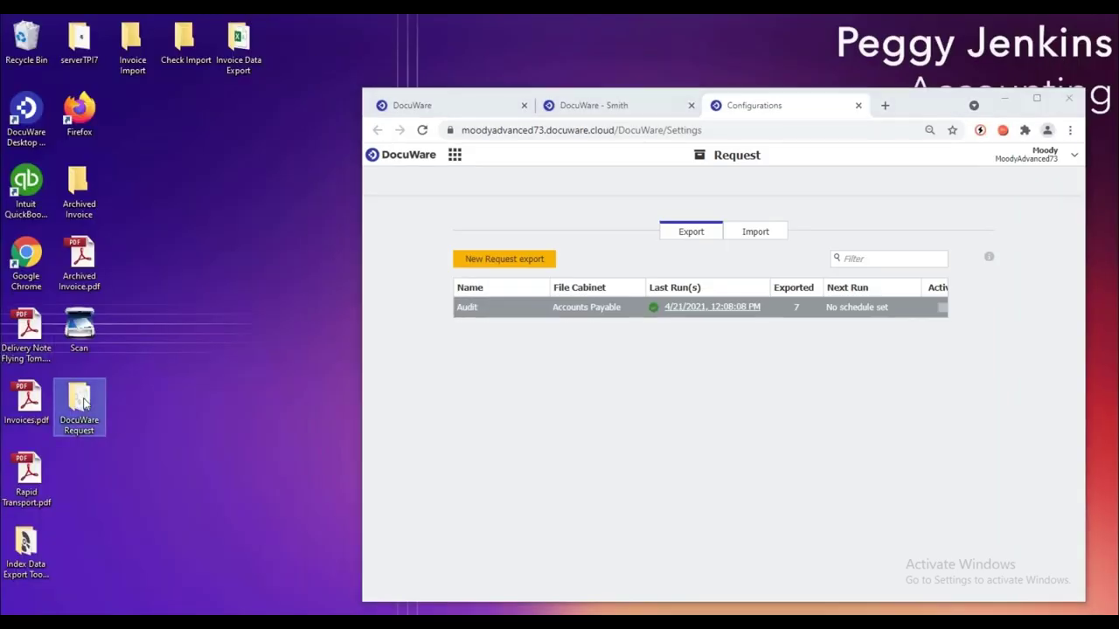
{"action": "double_click", "coordinate": [83, 403]}
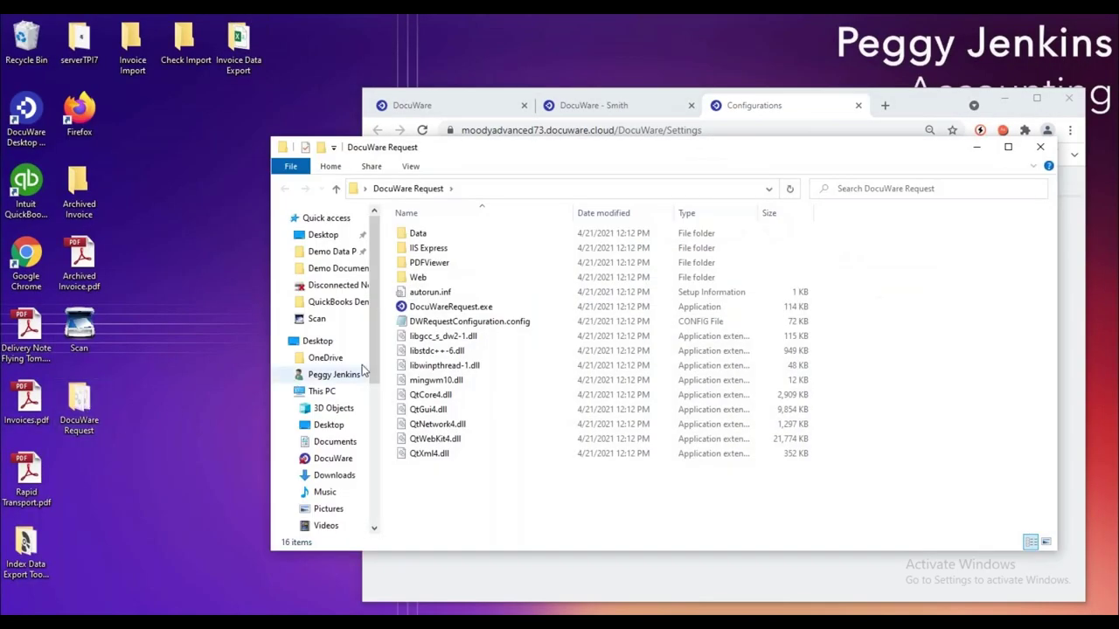
{"action": "left_click", "coordinate": [431, 312]}
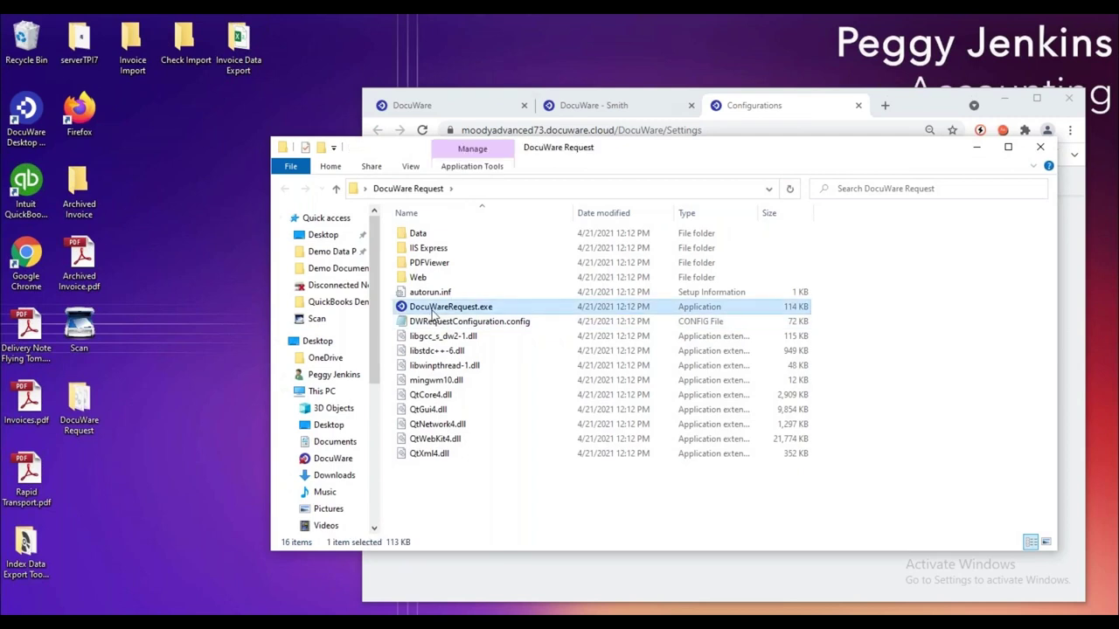
{"action": "double_click", "coordinate": [469, 313]}
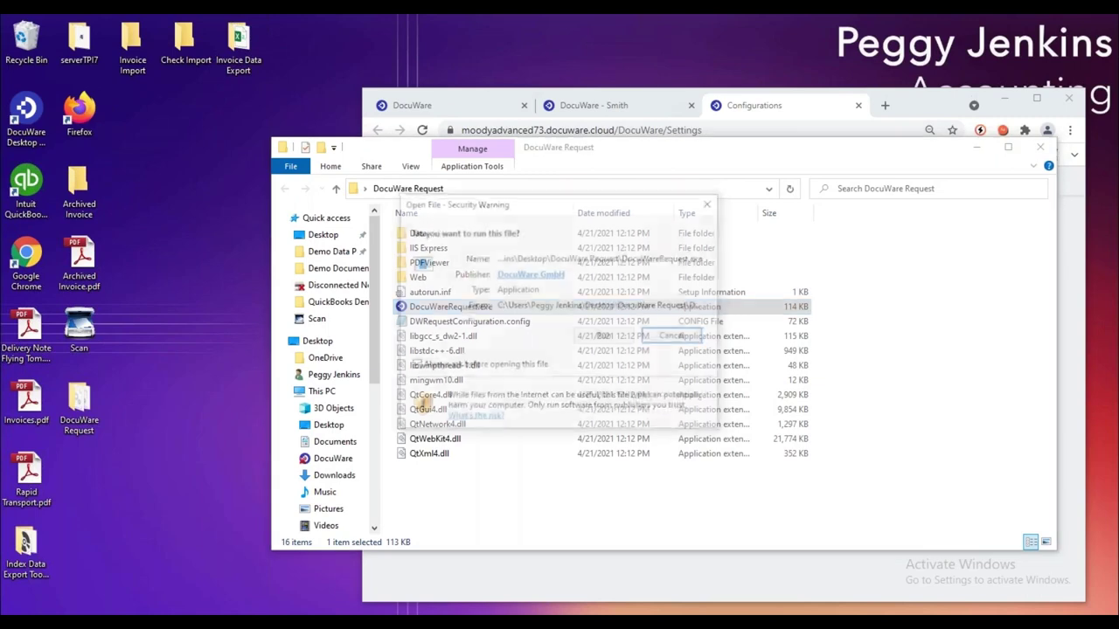
{"action": "left_click", "coordinate": [586, 335]}
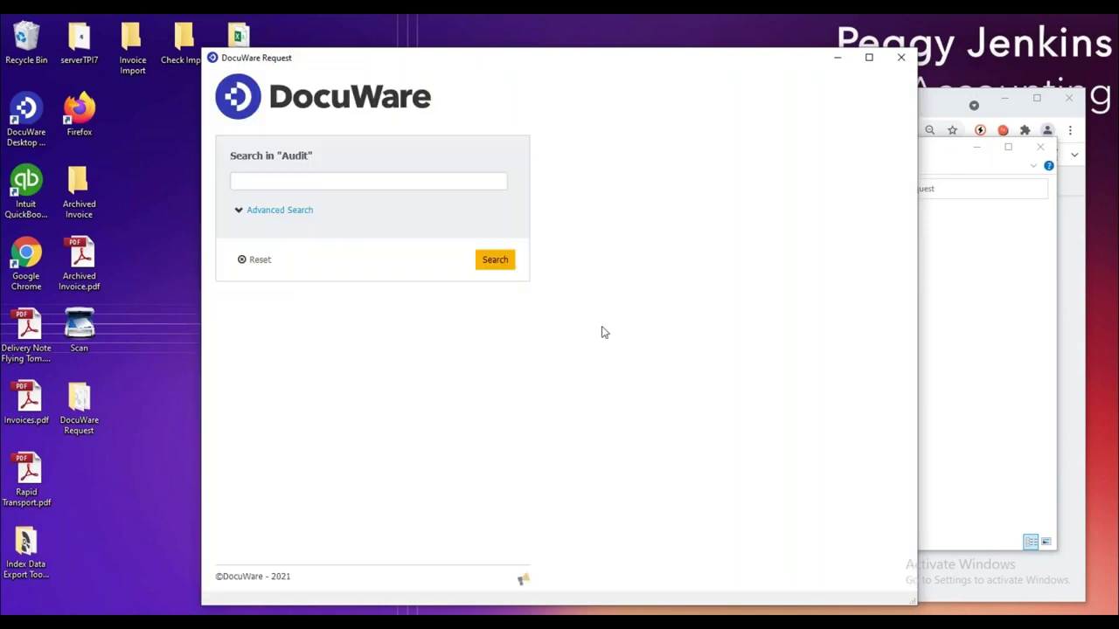
- List all documents in the Audit archive, and narrow them to the company Phone Wizard with an advanced search
{"action": "left_click", "coordinate": [495, 261]}
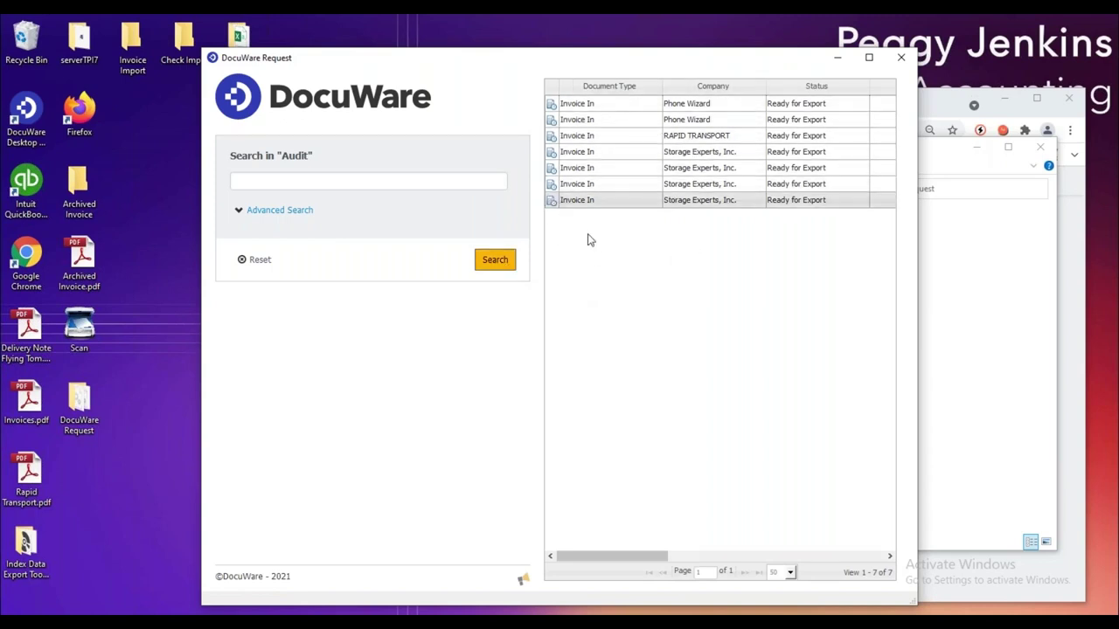
{"action": "left_click", "coordinate": [300, 211]}
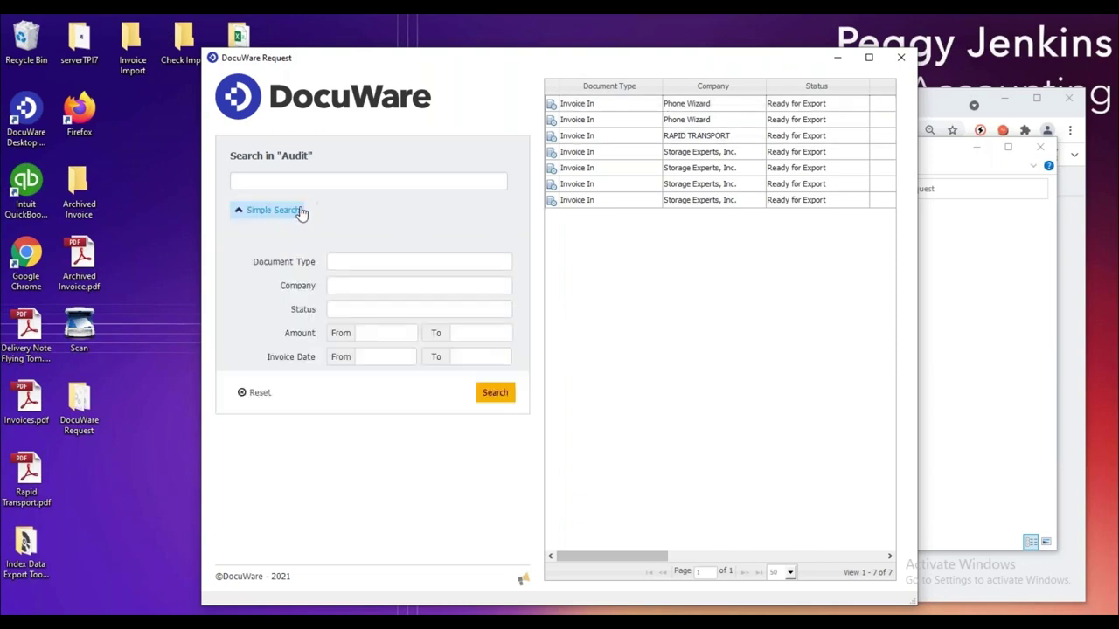
{"action": "left_click", "coordinate": [356, 297]}
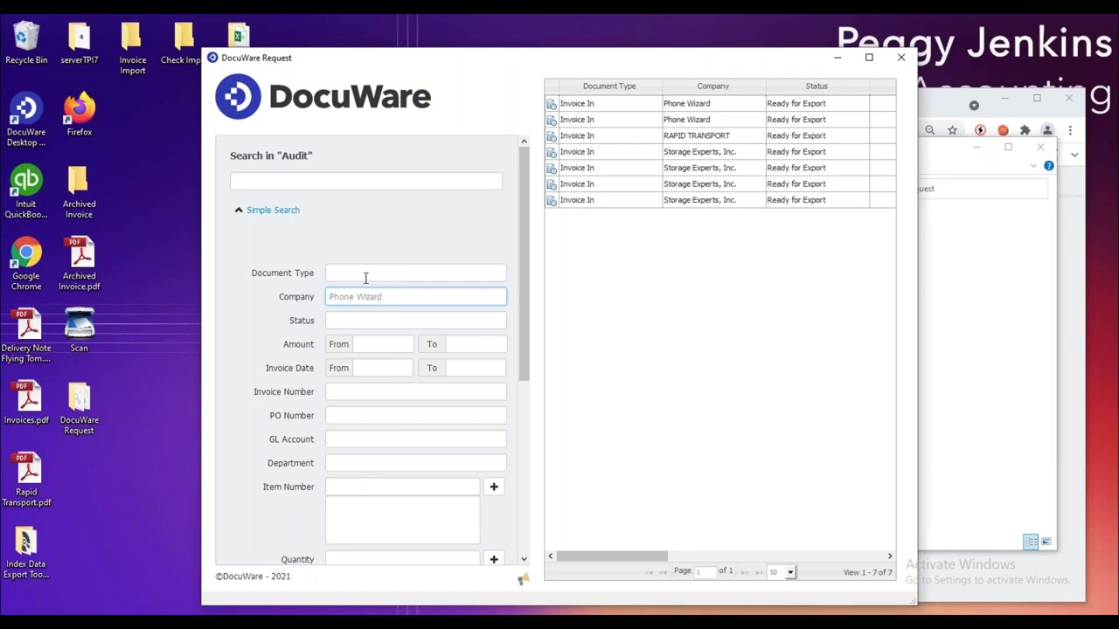
{"action": "scroll", "coordinate": [419, 370], "scroll_direction": "down", "scroll_amount": 5}
{"action": "left_click", "coordinate": [483, 529]}
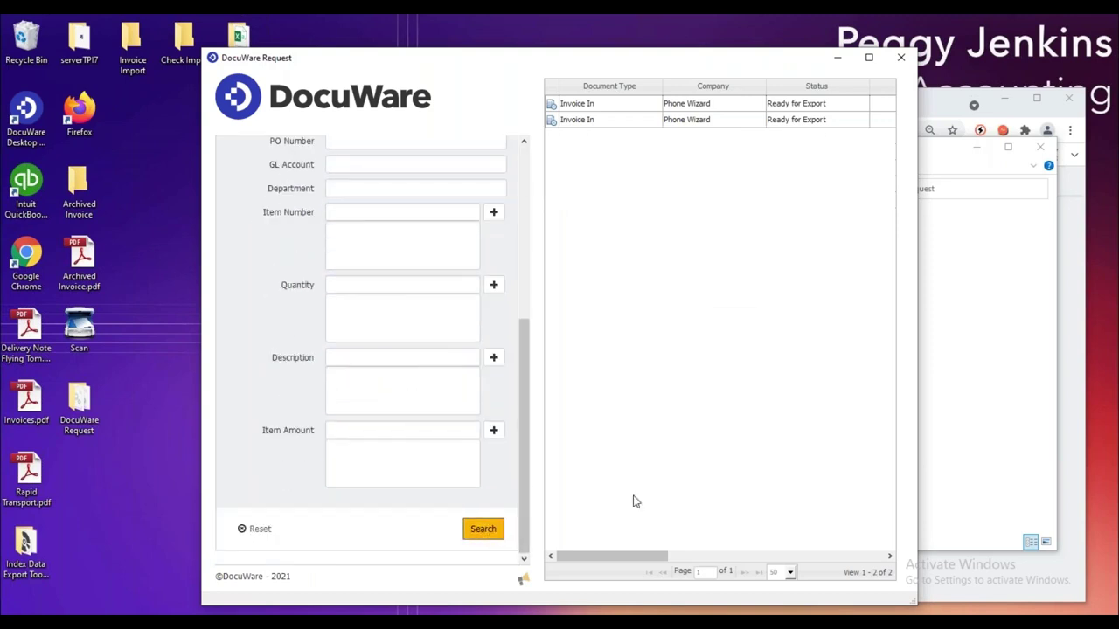
{"action": "scroll", "coordinate": [428, 218], "scroll_direction": "up", "scroll_amount": 5}
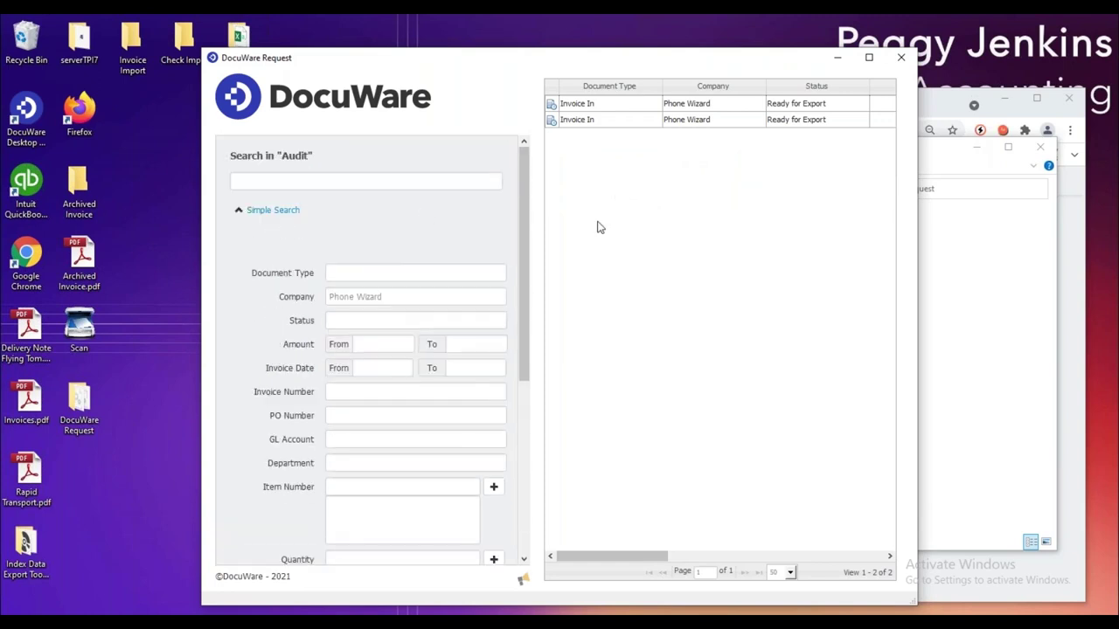
- View the first Phone Wizard invoice from the search results as a PDF and close it
{"action": "double_click", "coordinate": [609, 105]}
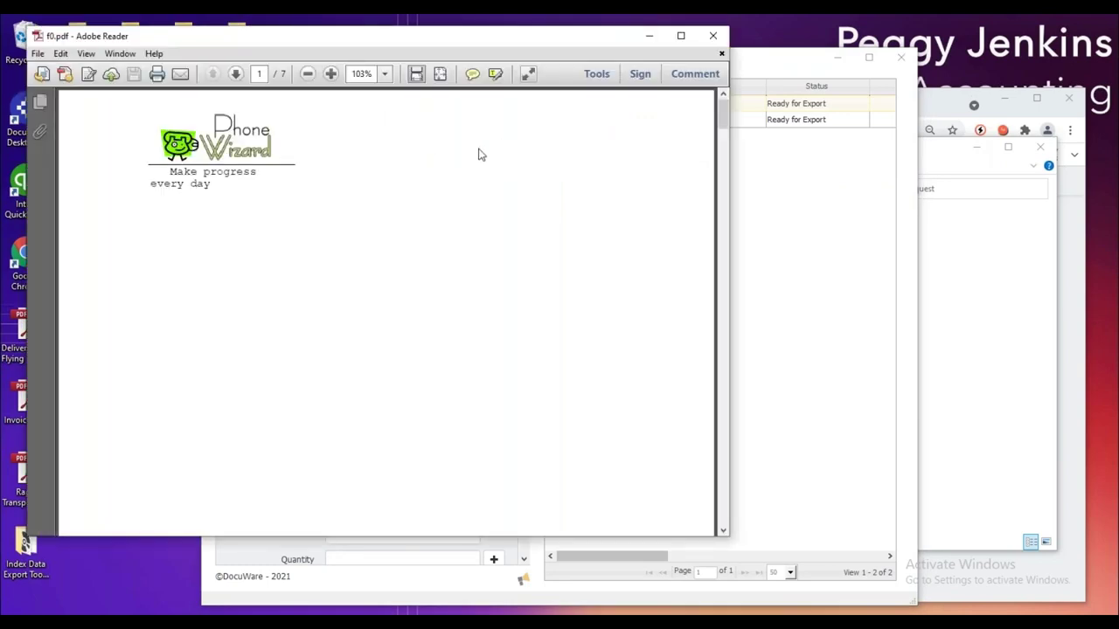
{"action": "scroll", "coordinate": [584, 224], "scroll_direction": "down", "scroll_amount": 5}
{"action": "scroll", "coordinate": [584, 228], "scroll_direction": "up", "scroll_amount": 4}
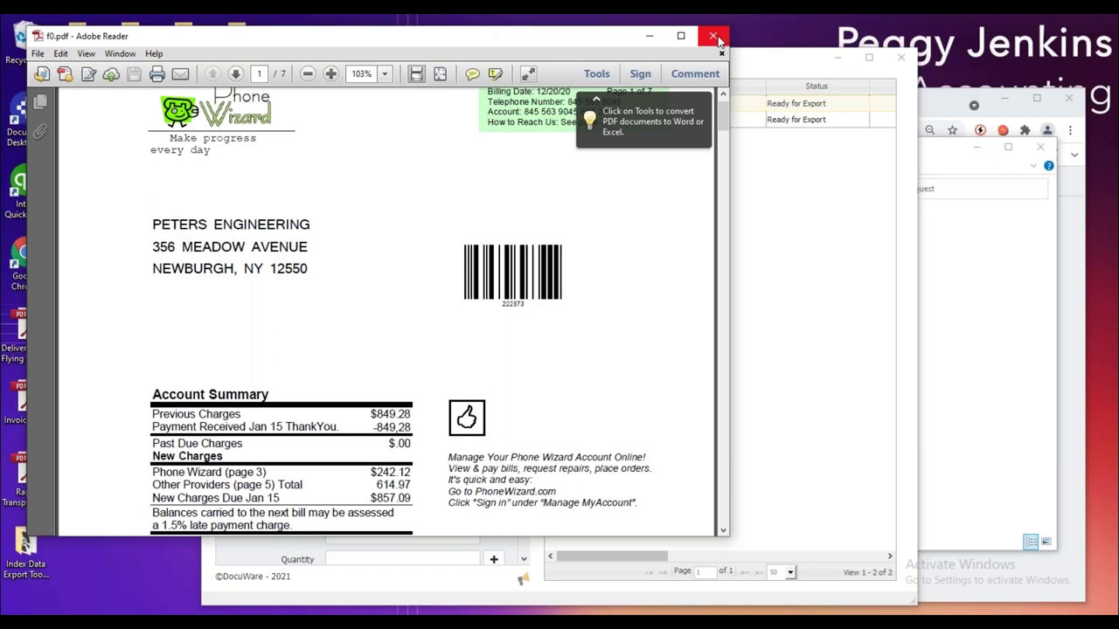
{"action": "left_click", "coordinate": [714, 39]}
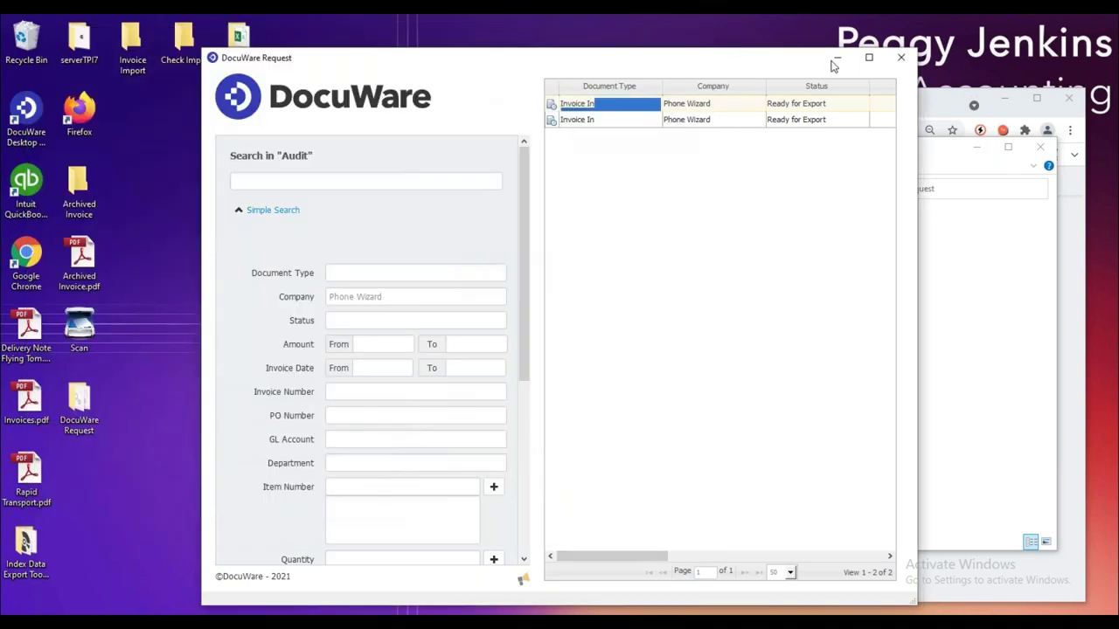
- Close the DocuWare Request application and minimize the folder and browser windows to clear the desktop
{"action": "left_click", "coordinate": [903, 61]}
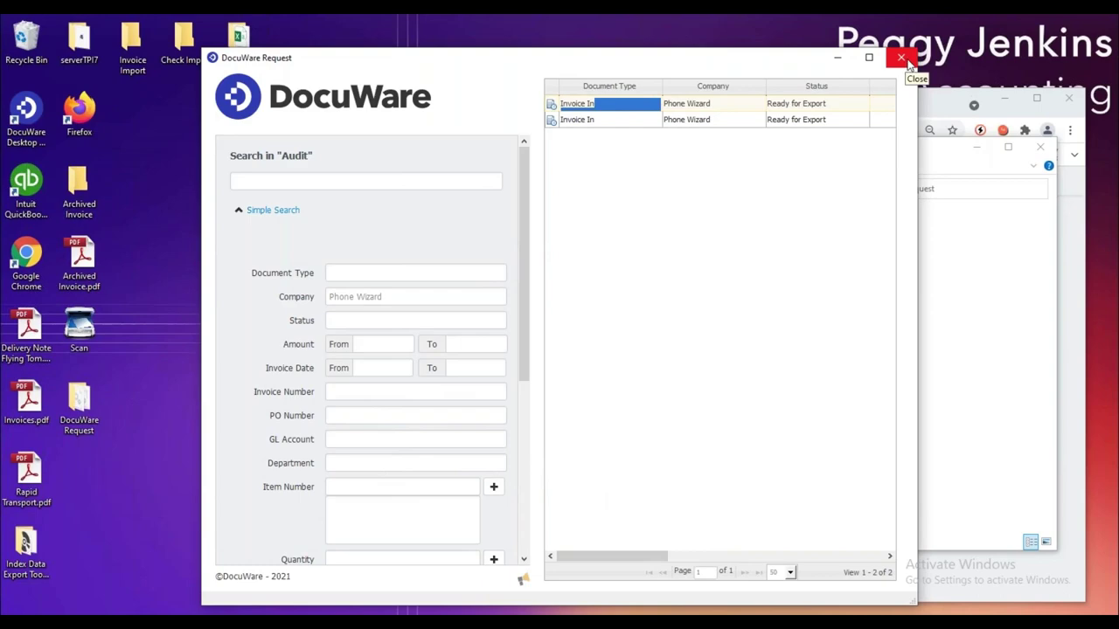
{"action": "left_click", "coordinate": [976, 147]}
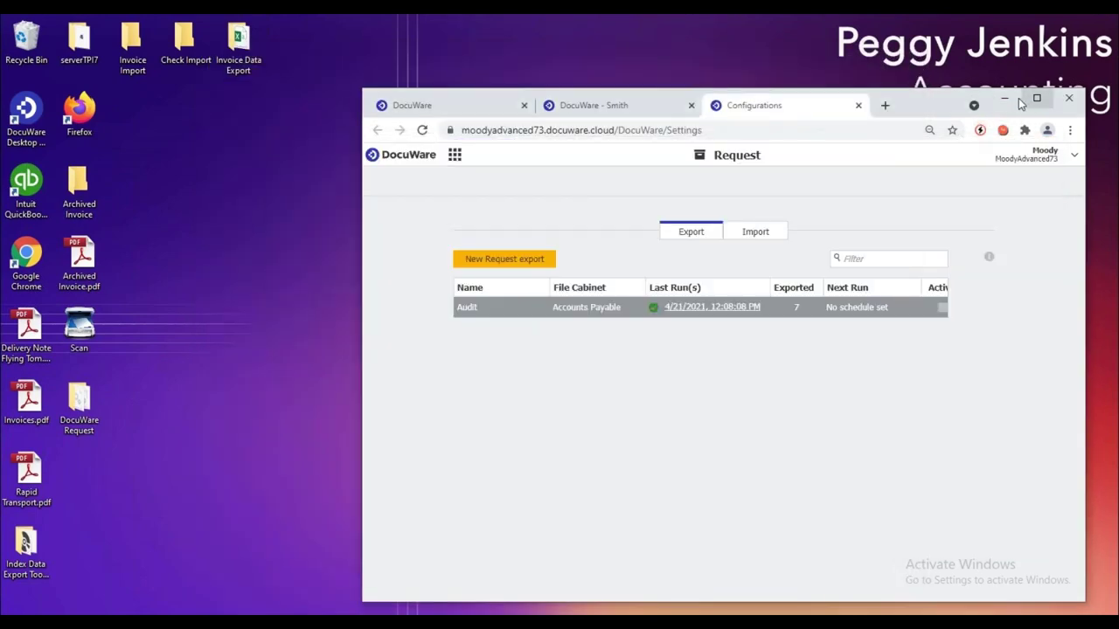
{"action": "left_click", "coordinate": [1004, 98]}
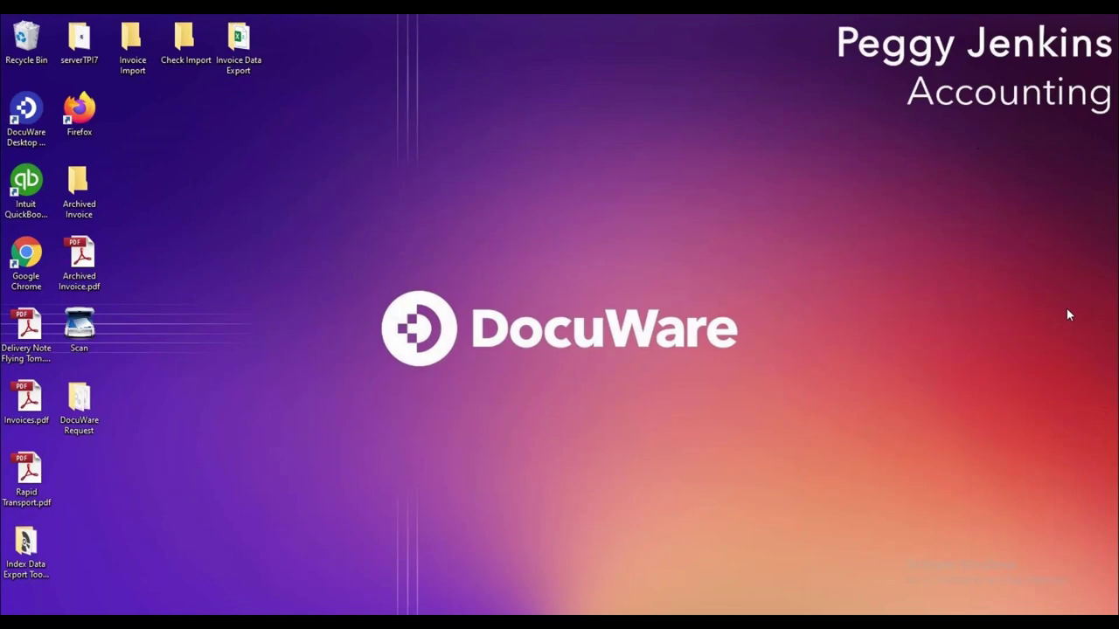